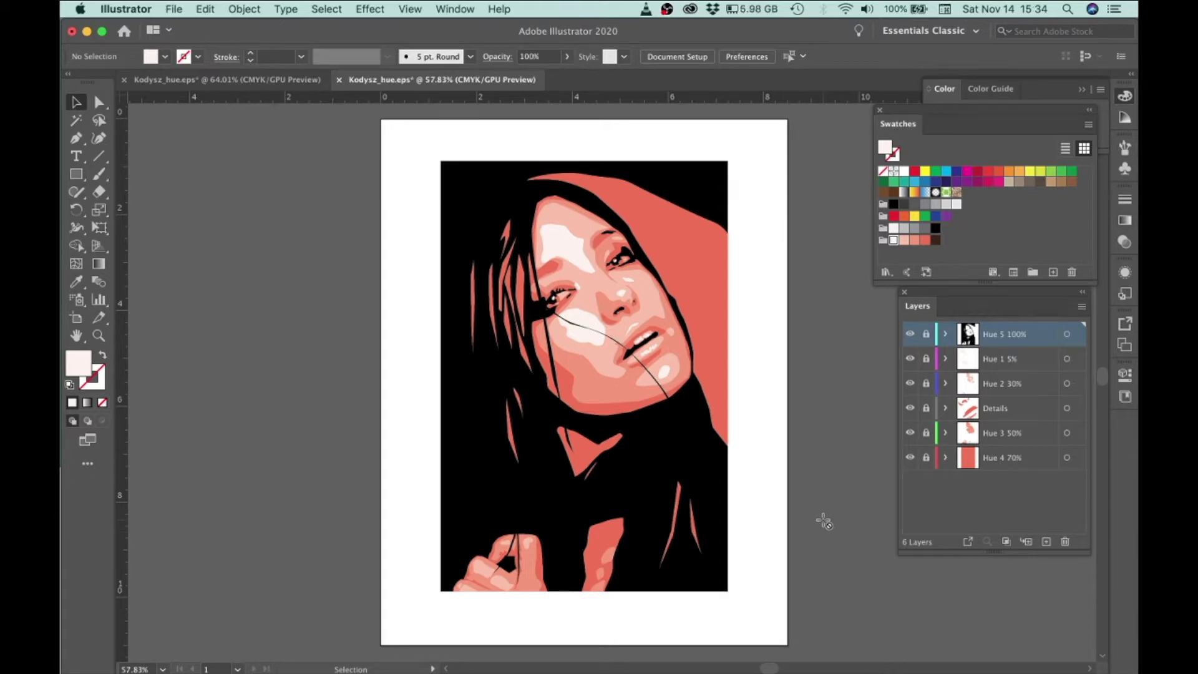
Save the portrait document.
drag(609, 347, 656, 337)
scroll(656, 338, down, 1)
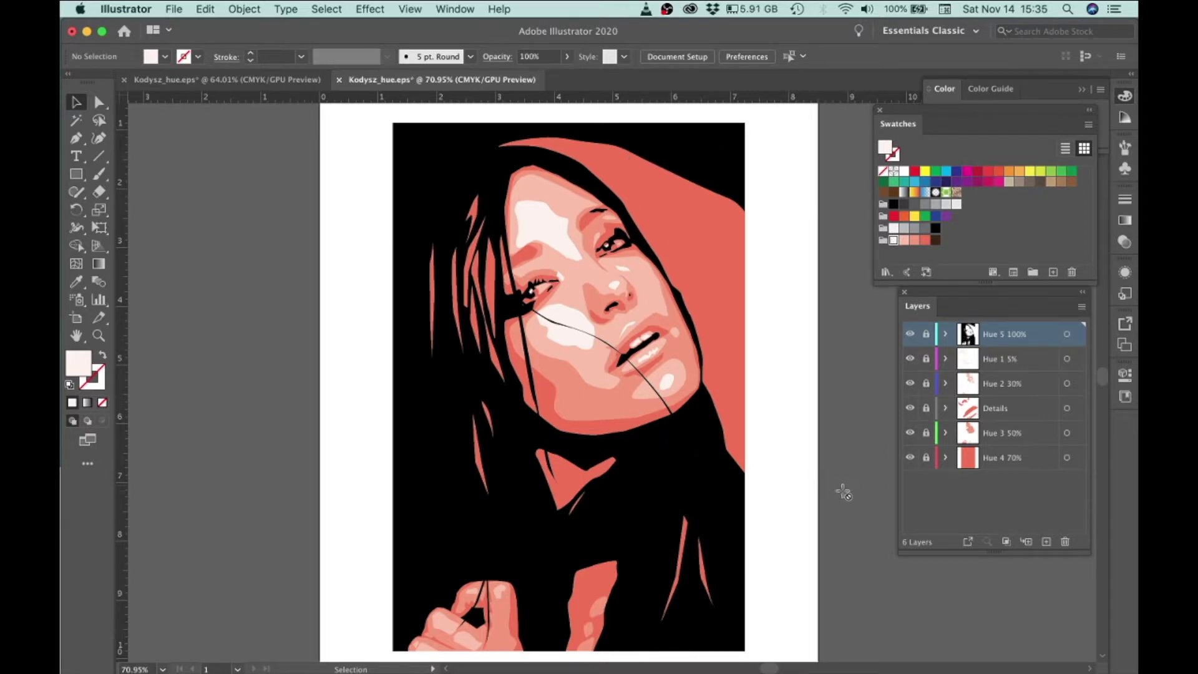
click(971, 517)
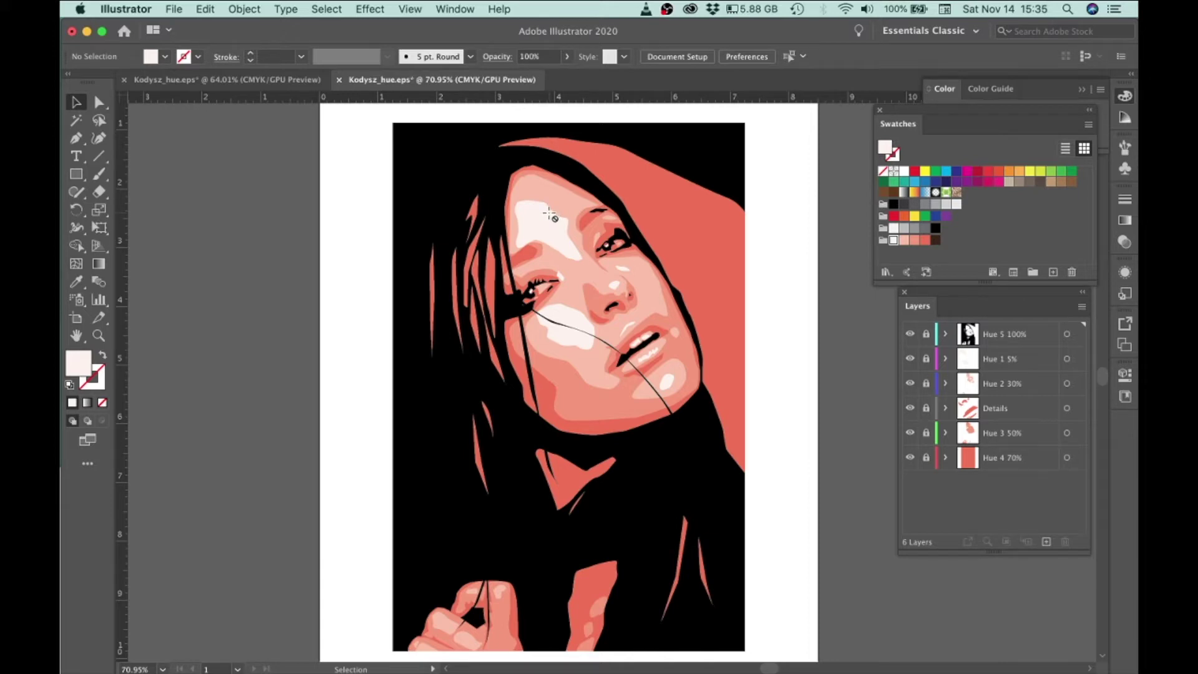
key(super+s)
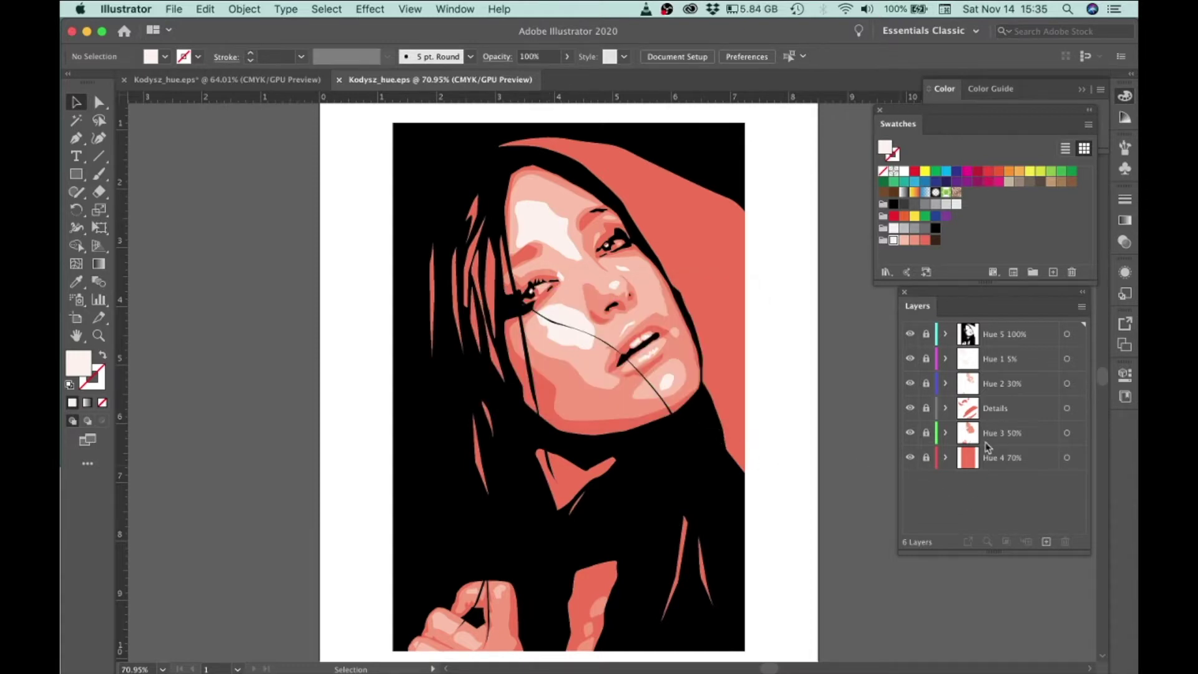
Duplicate the Hue 5 100% layer and rename the lower of the two identical layers Black.
click(994, 340)
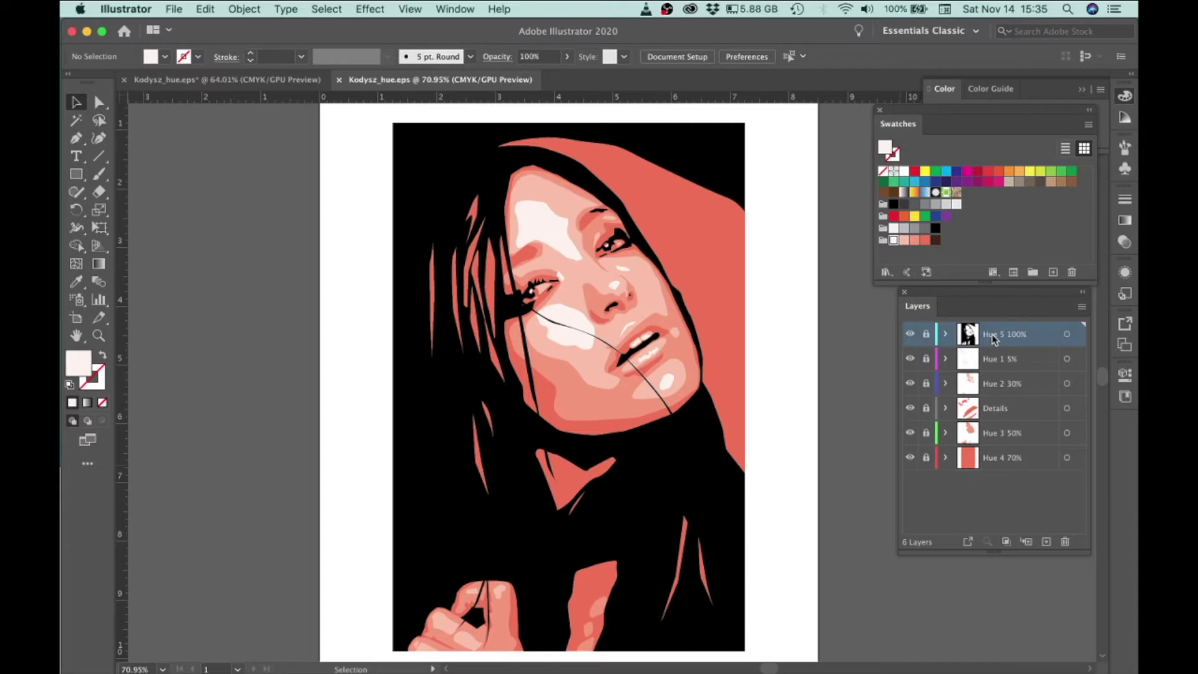
drag(995, 340, 1047, 545)
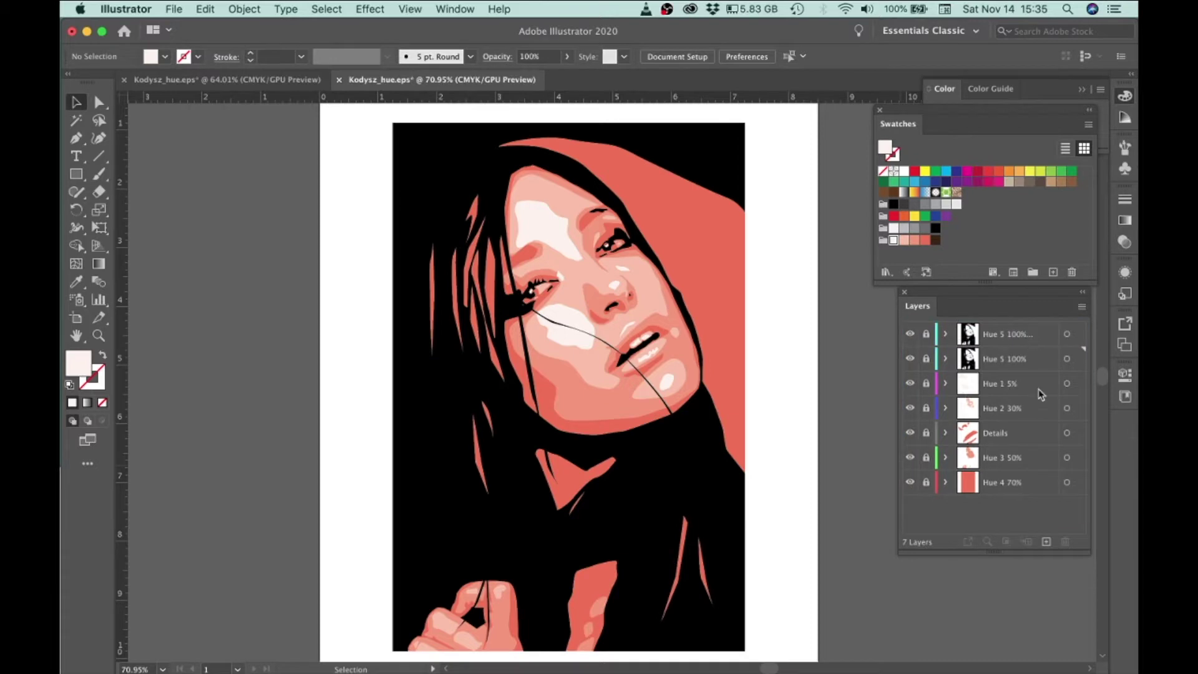
double_click(1012, 359)
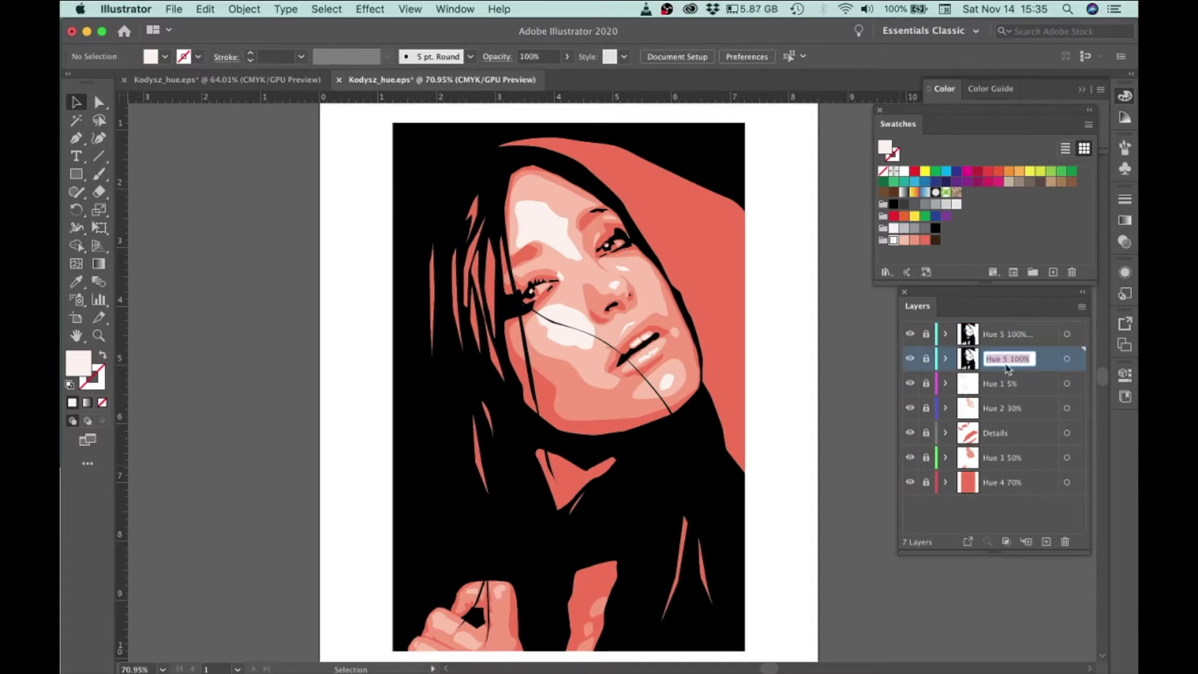
key(Return)
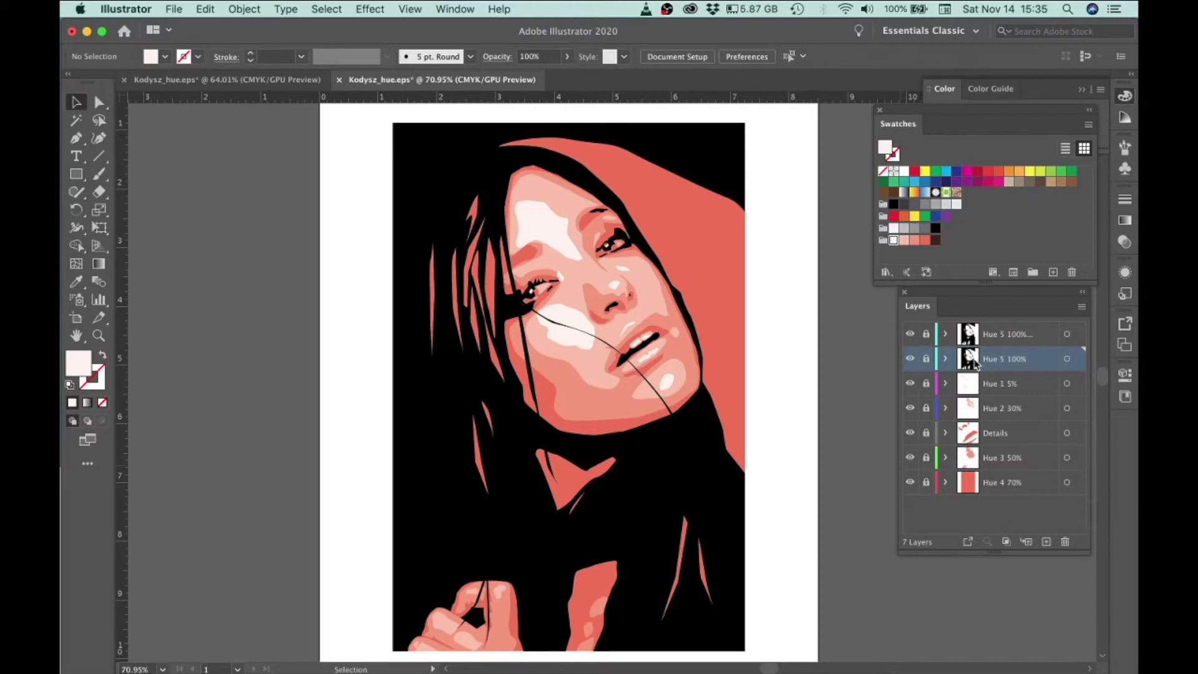
double_click(1001, 359)
text(Black)
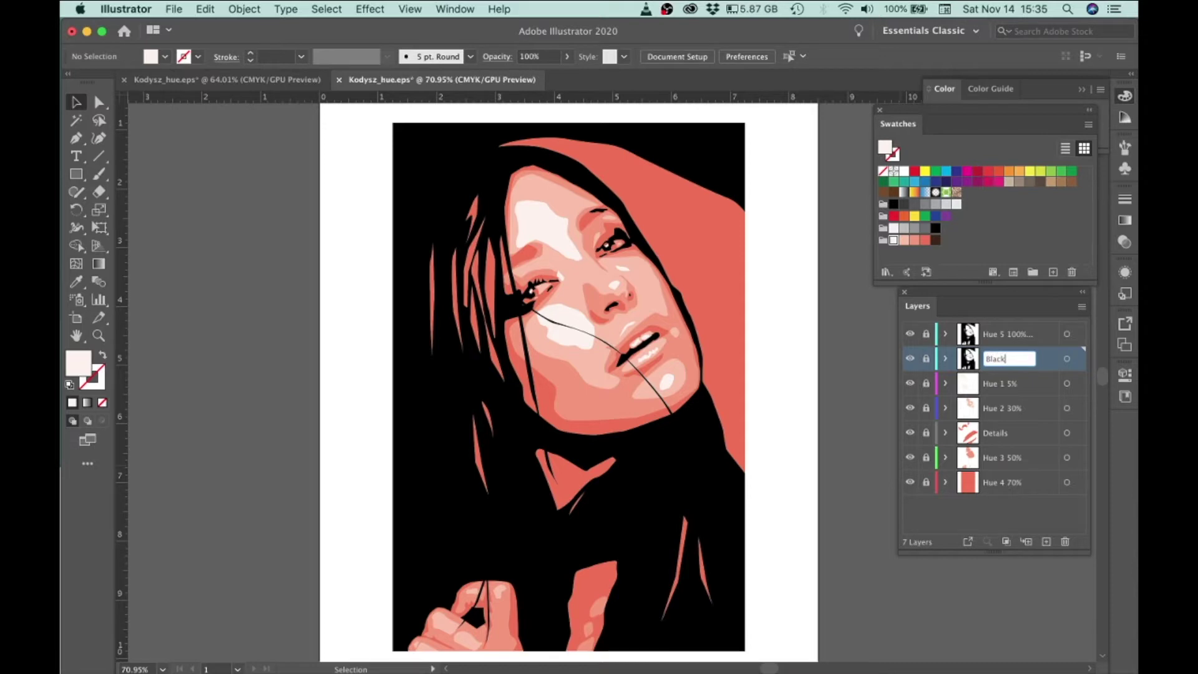
key(Return)
click(1016, 521)
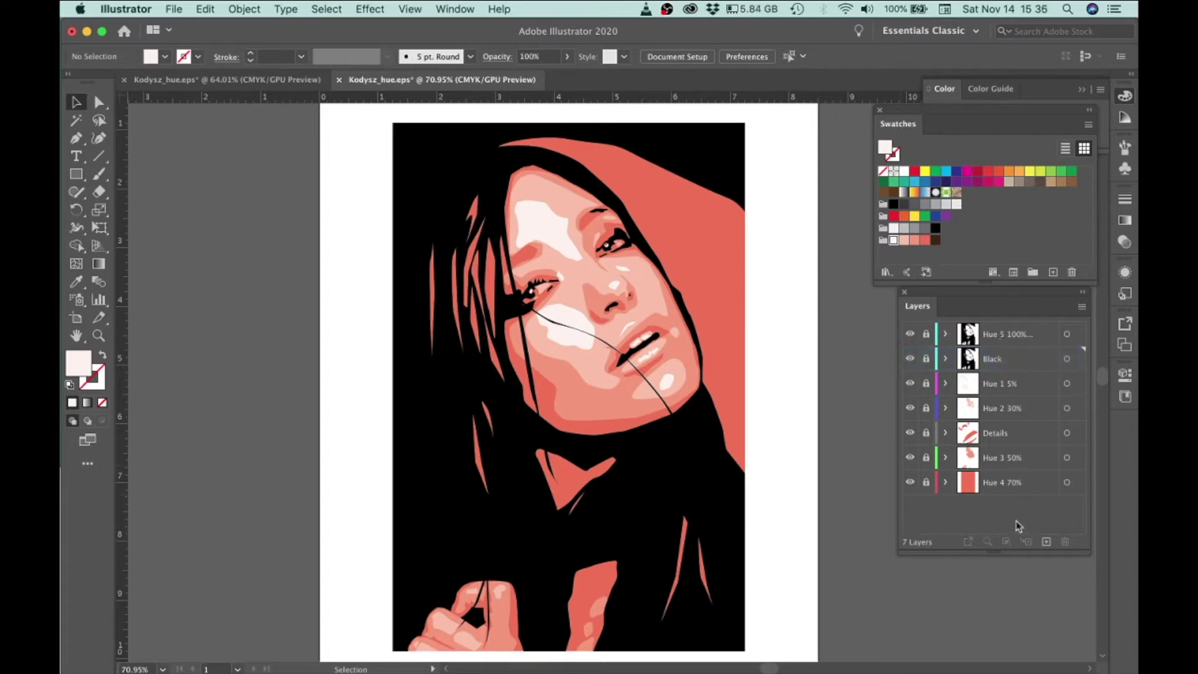
Hide the Black layer and fill the large black compound path on the upper Hue 5 layer with the dark brown swatch.
click(910, 359)
click(935, 241)
click(943, 244)
click(717, 153)
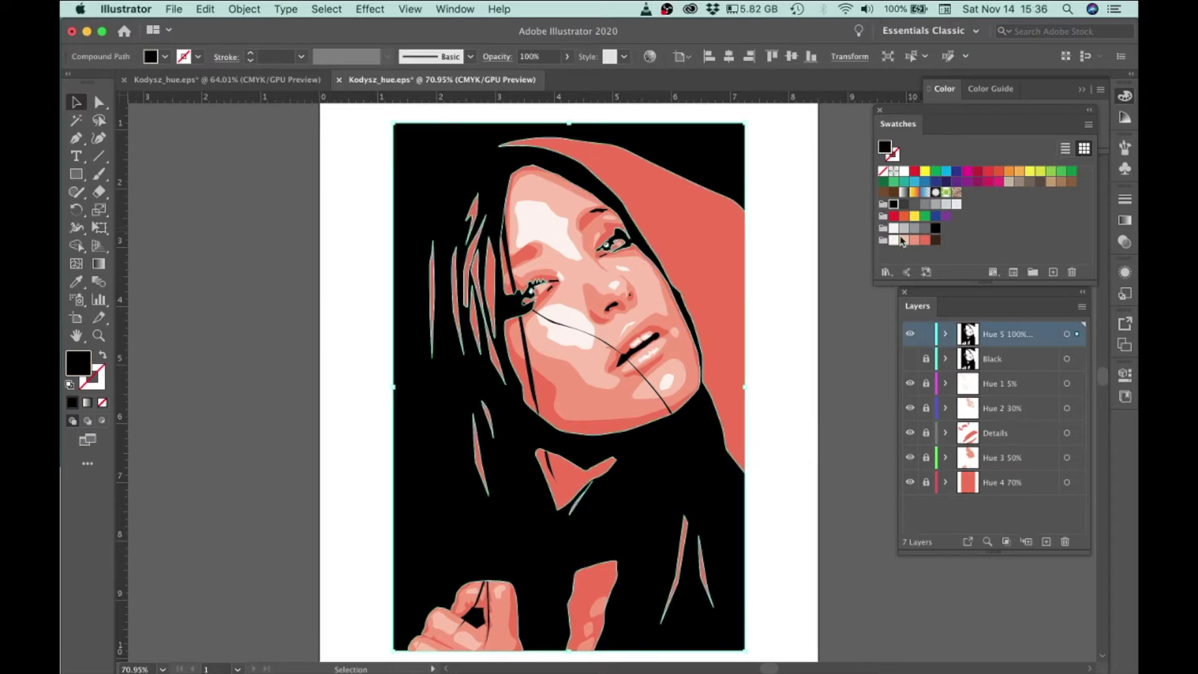
drag(937, 244, 724, 151)
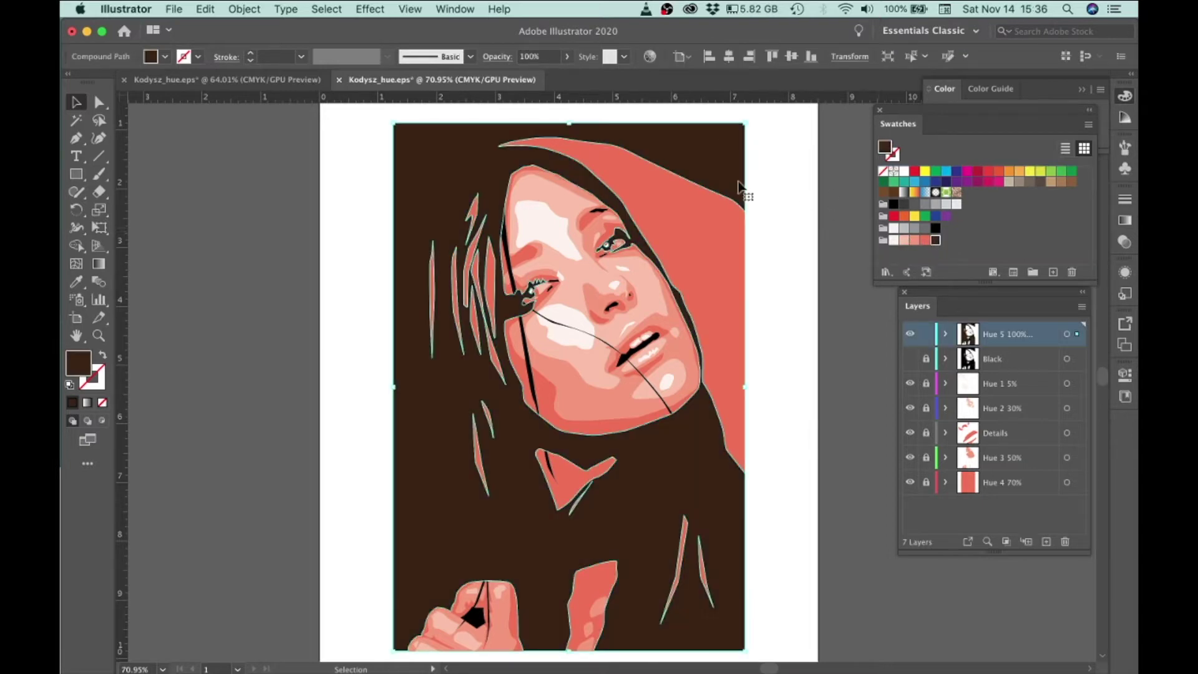
click(855, 451)
Examine the hand, neck and face for shapes that are still filled with black, checking the Details layer's visibility.
key(z)
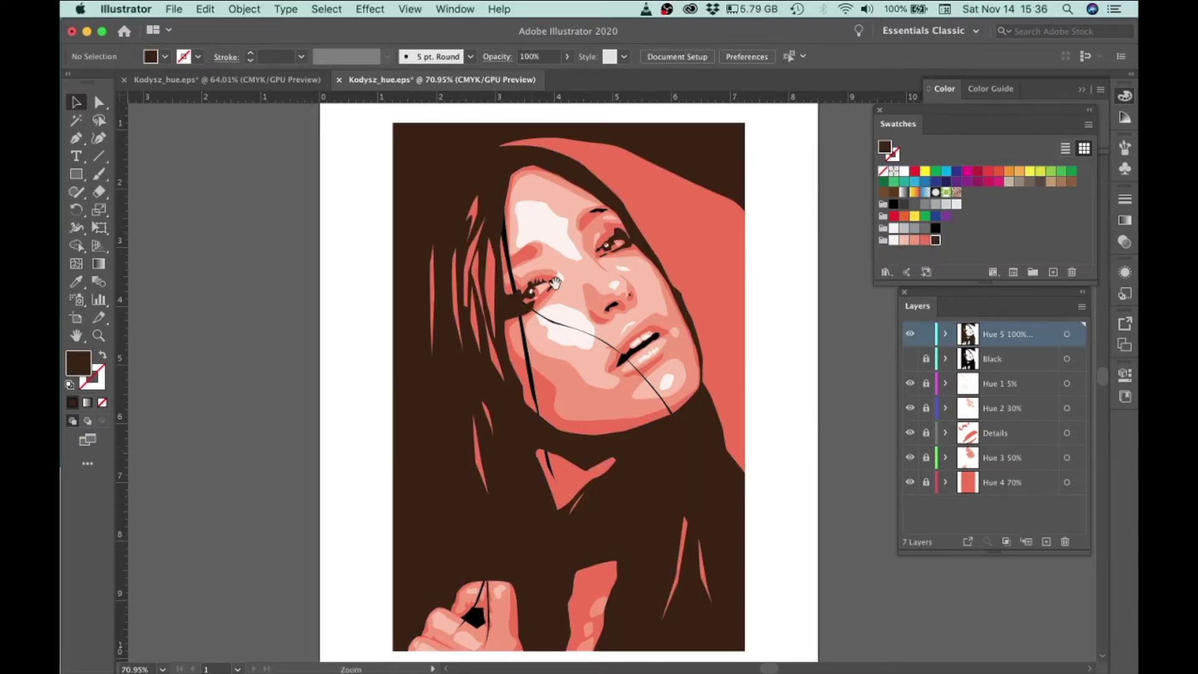
drag(518, 602, 728, 618)
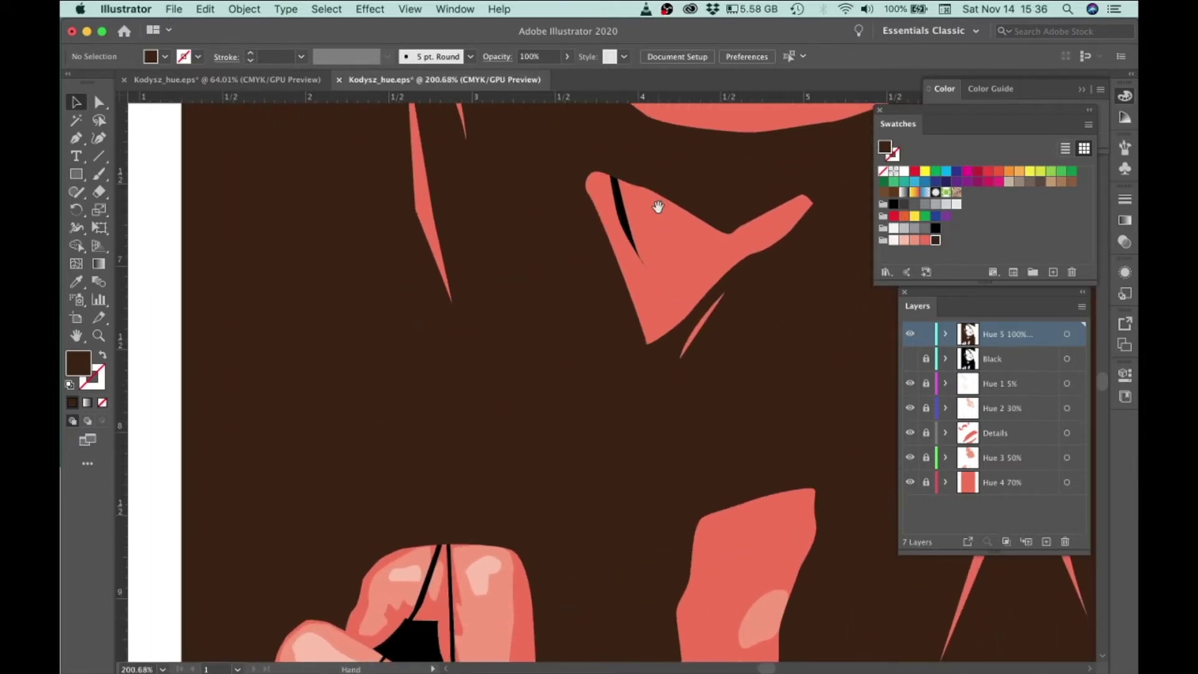
drag(658, 206, 560, 623)
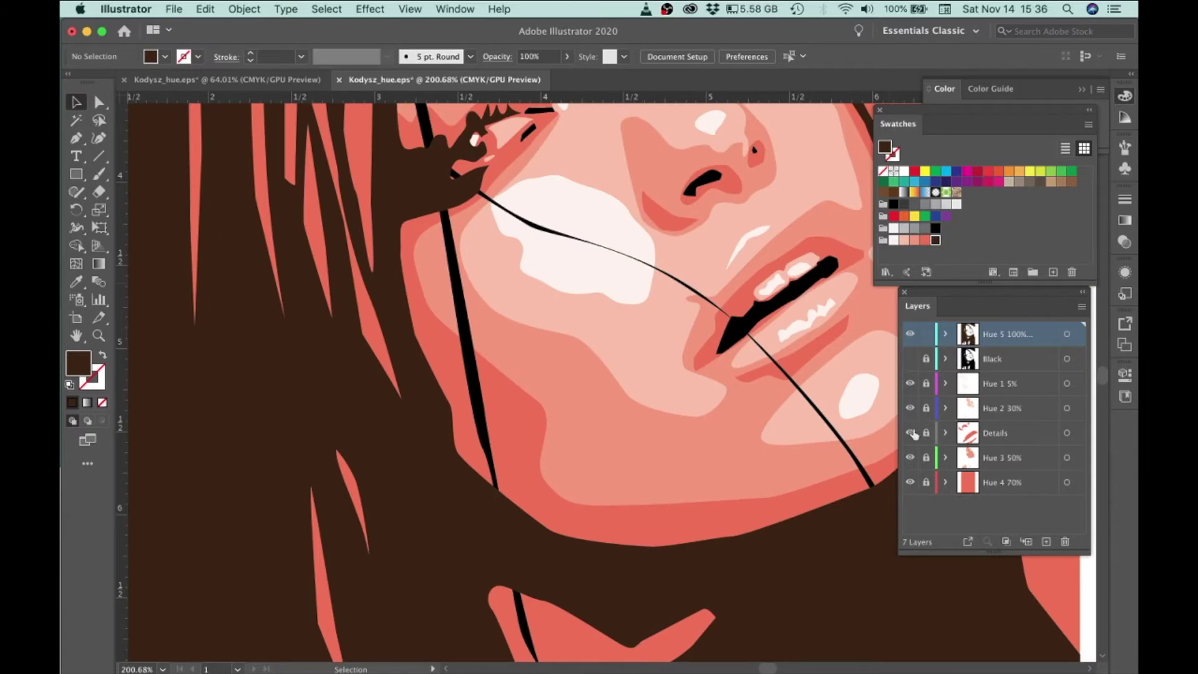
click(910, 433)
click(911, 433)
click(460, 302)
drag(607, 286, 425, 257)
drag(565, 270, 682, 316)
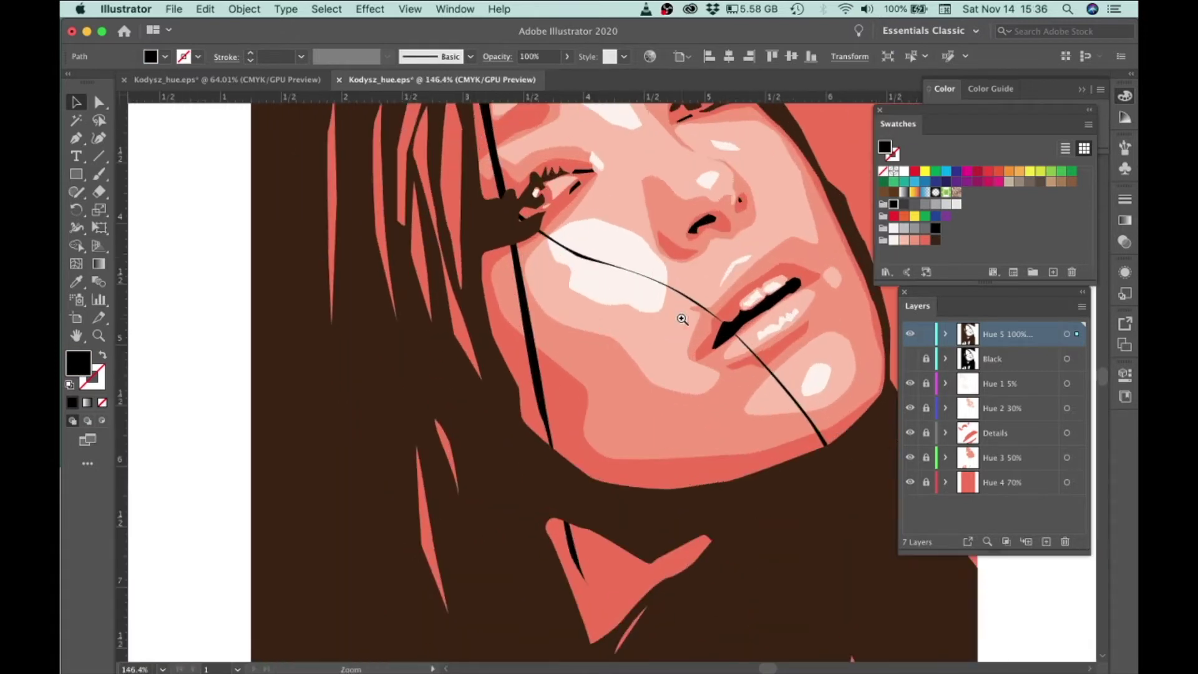
shift+click(598, 267)
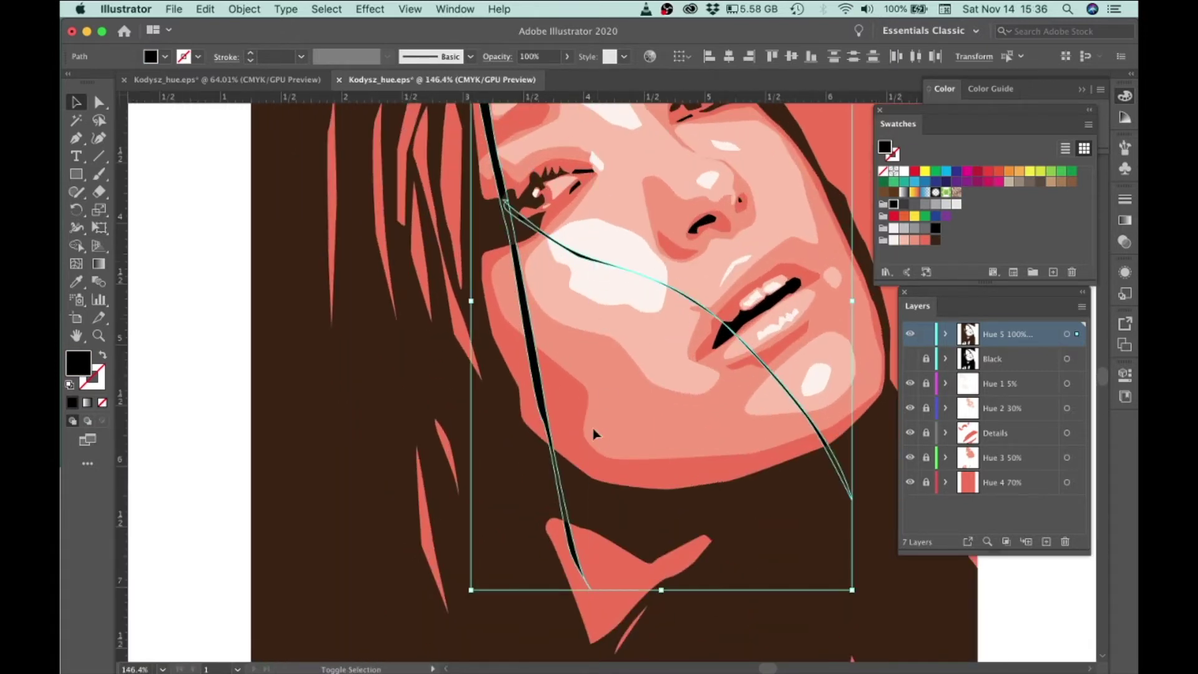
drag(709, 451, 506, 395)
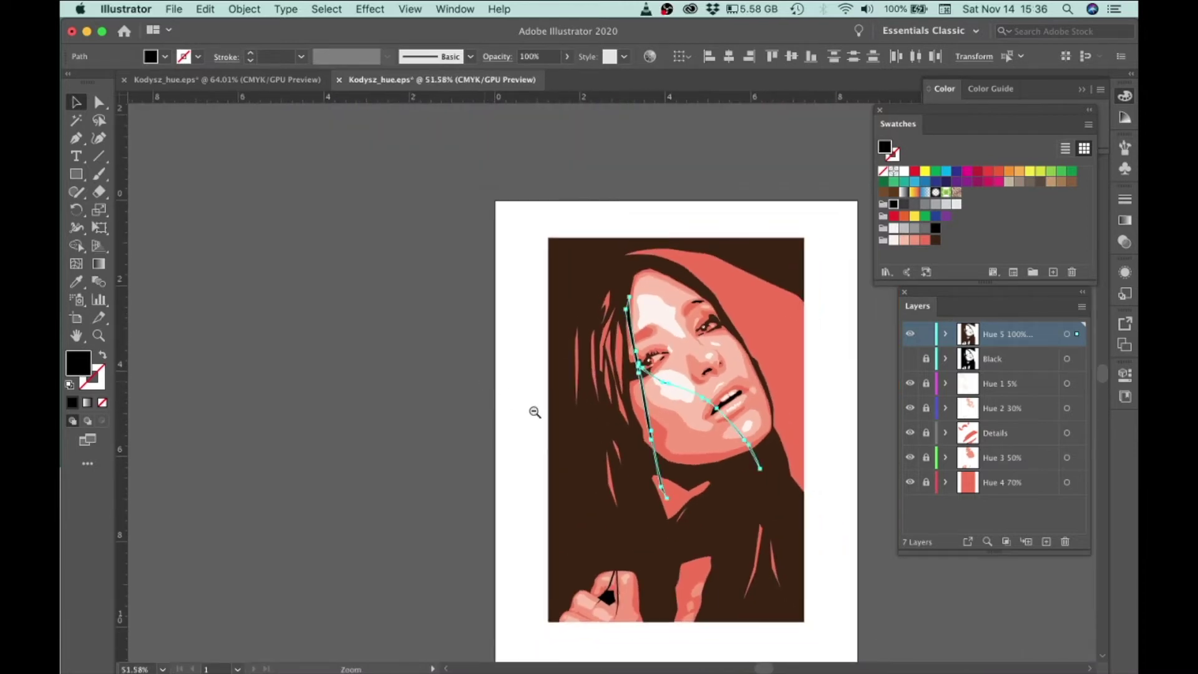
click(450, 188)
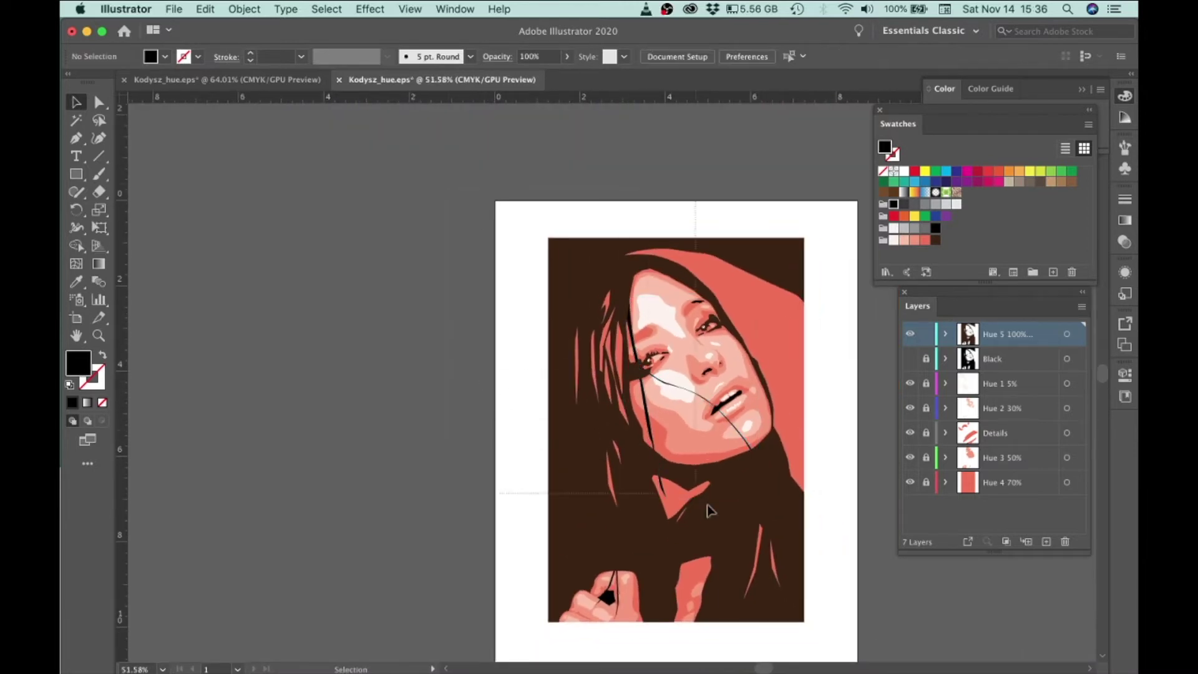
Select all artwork on the unlocked upper Hue 5 layer and fill it with the dark brown swatch.
key(super+a)
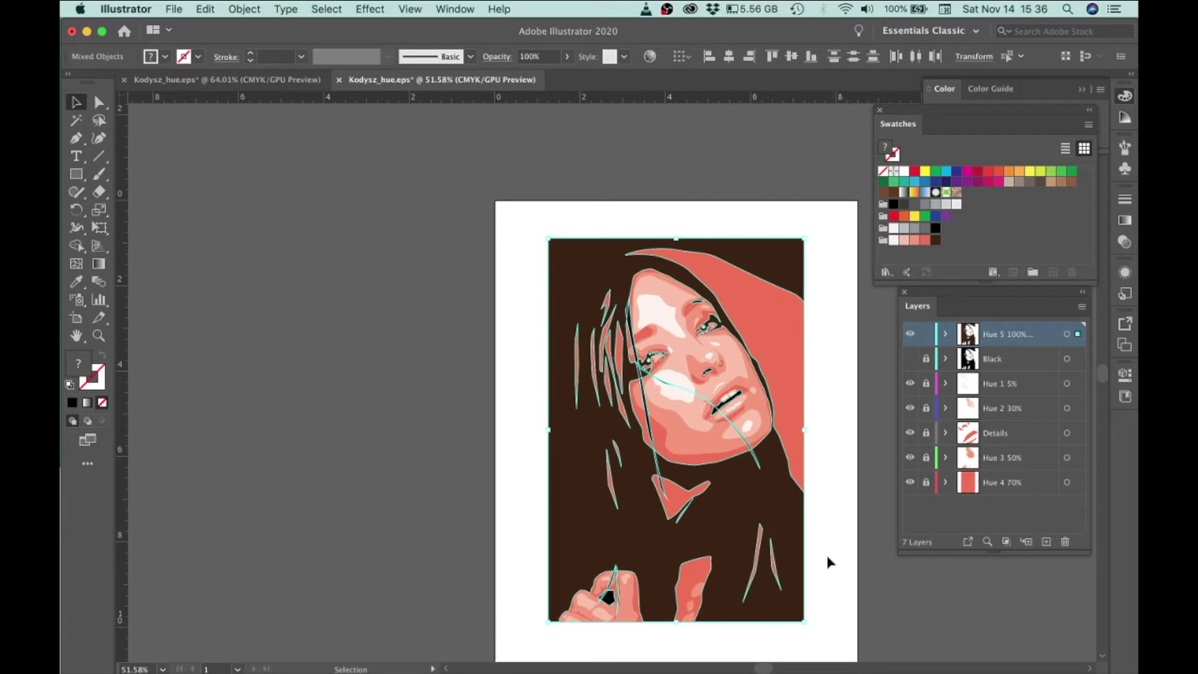
click(936, 241)
click(859, 405)
Examine the hair strands, eyes, mouth and hand up close to check the dark brown recolouring.
drag(691, 401, 916, 469)
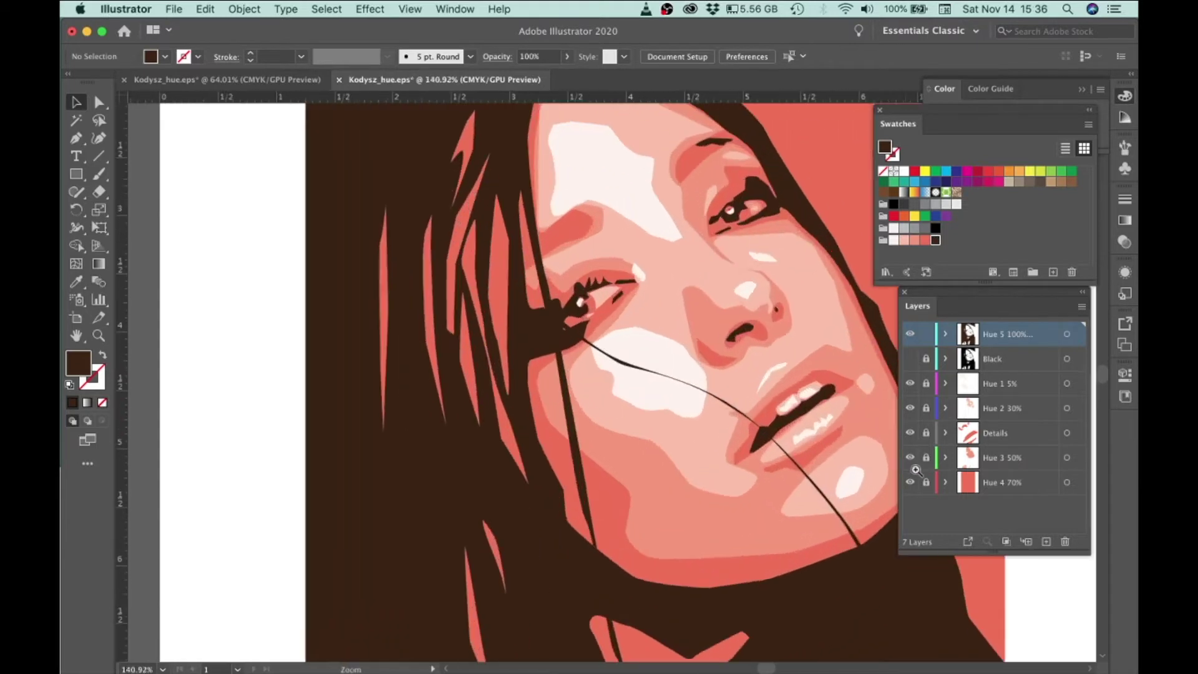
drag(736, 369, 821, 391)
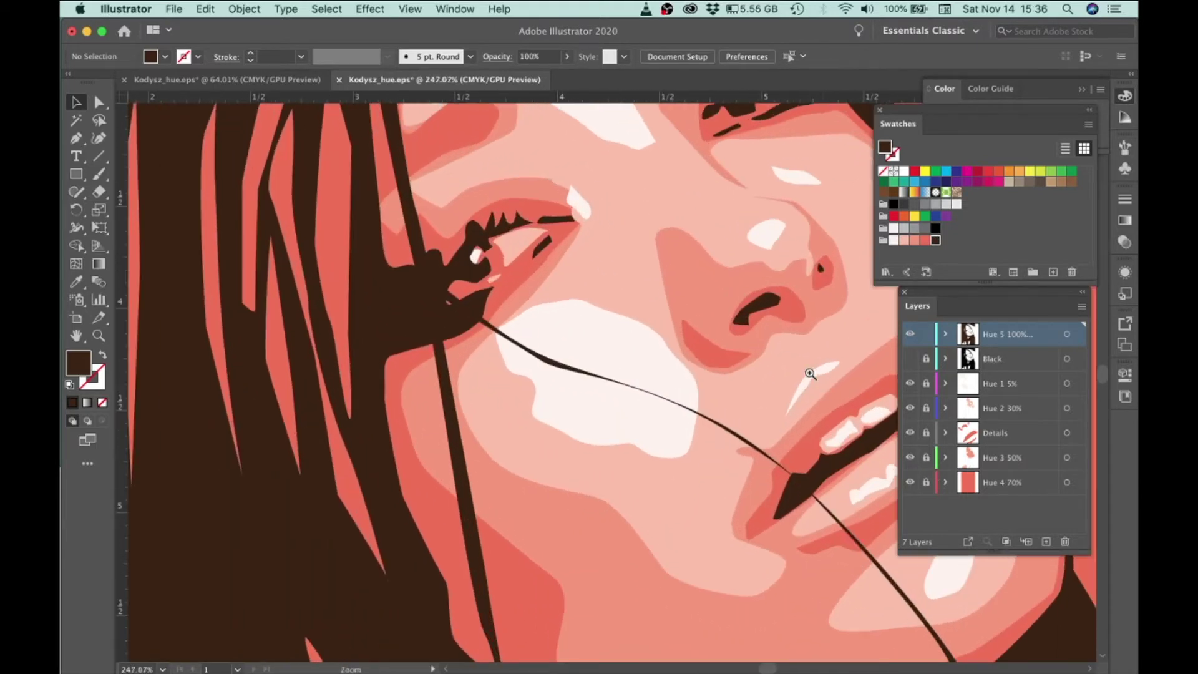
drag(600, 219, 806, 329)
drag(407, 304, 532, 338)
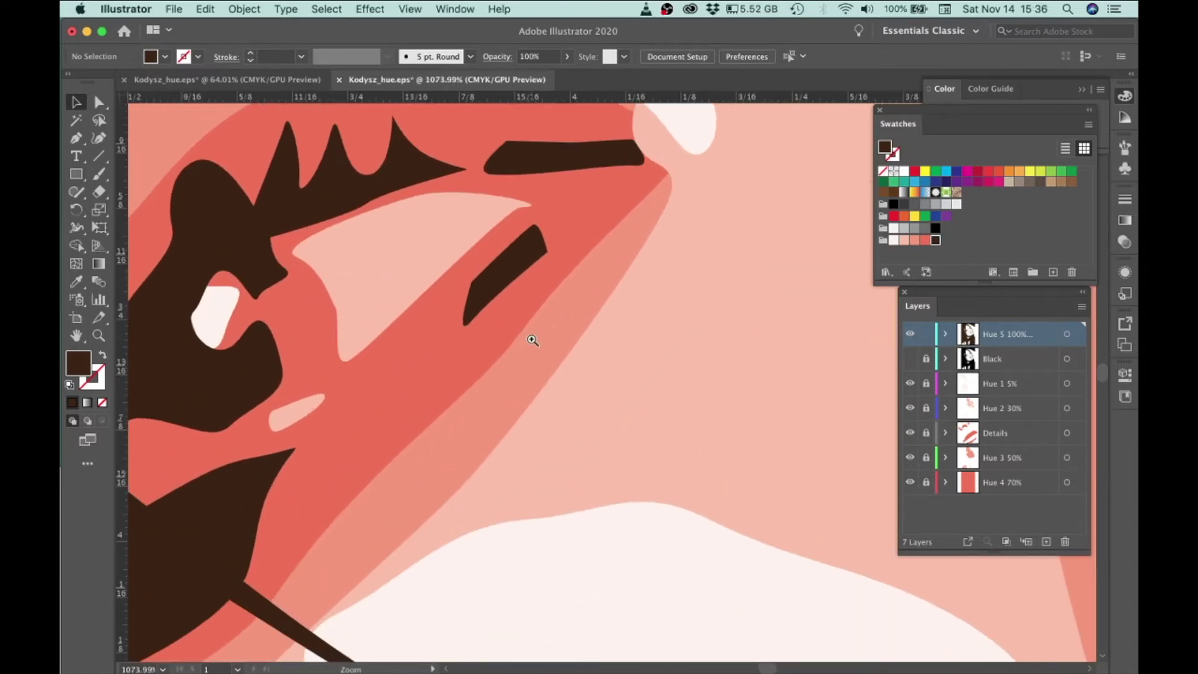
drag(623, 335, 505, 318)
drag(650, 233, 283, 422)
drag(773, 256, 554, 455)
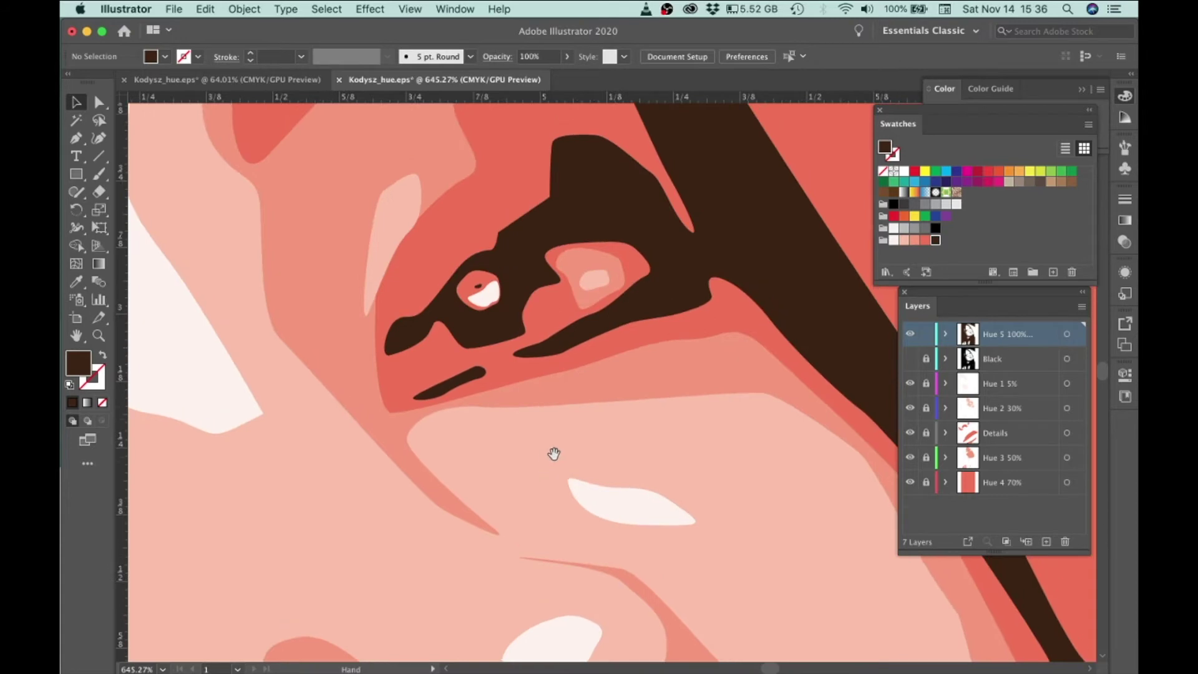
drag(479, 254, 460, 422)
drag(605, 554, 604, 285)
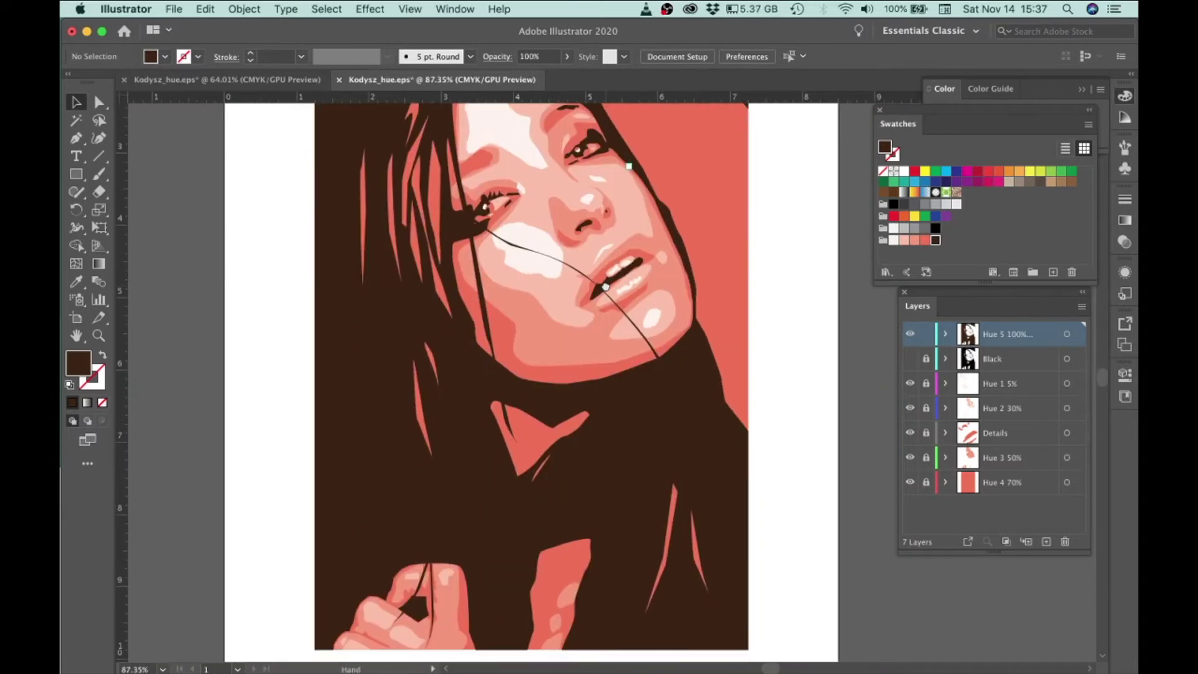
drag(652, 487, 589, 452)
drag(538, 634, 774, 621)
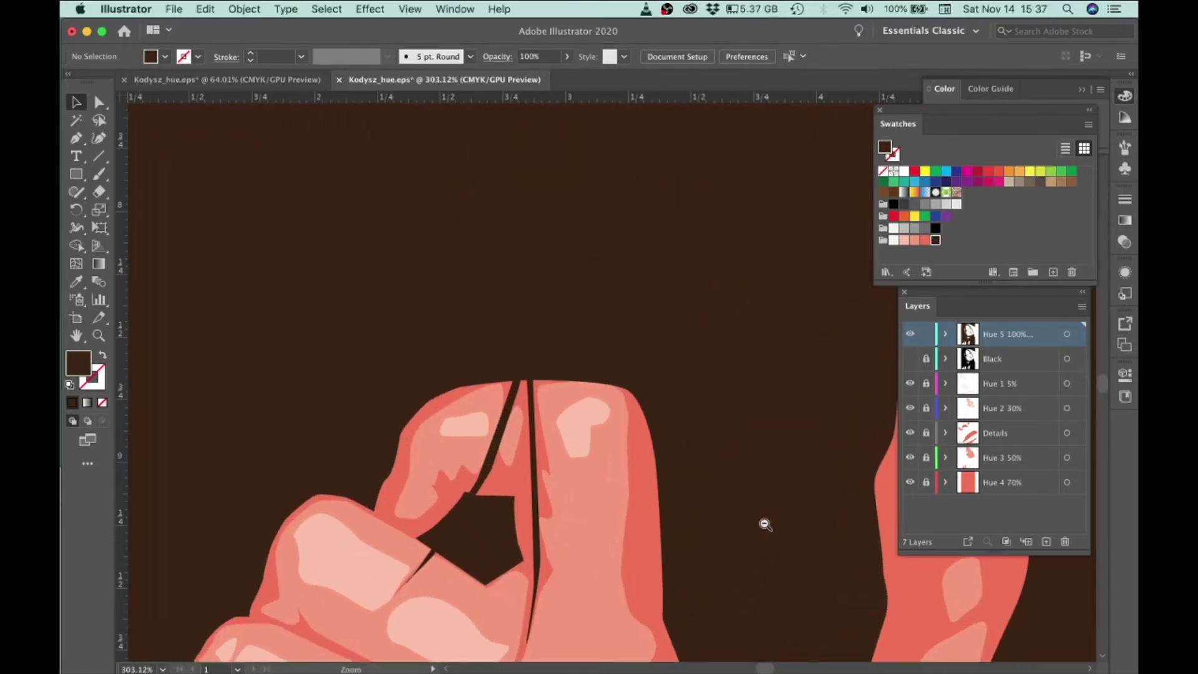
drag(765, 497, 556, 458)
drag(774, 394, 580, 461)
drag(691, 472, 581, 470)
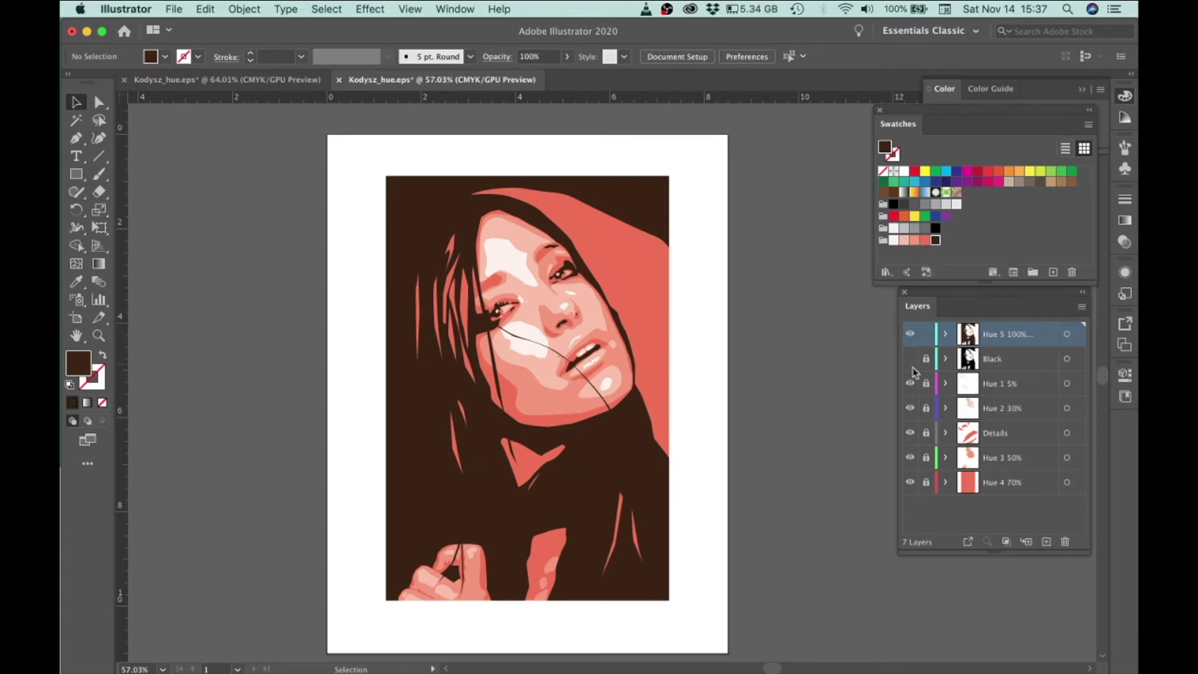
Lock the upper Hue 5 layer and set the K value of the C=0 M=70 Y=70 red swatch to 20%.
click(926, 336)
double_click(925, 241)
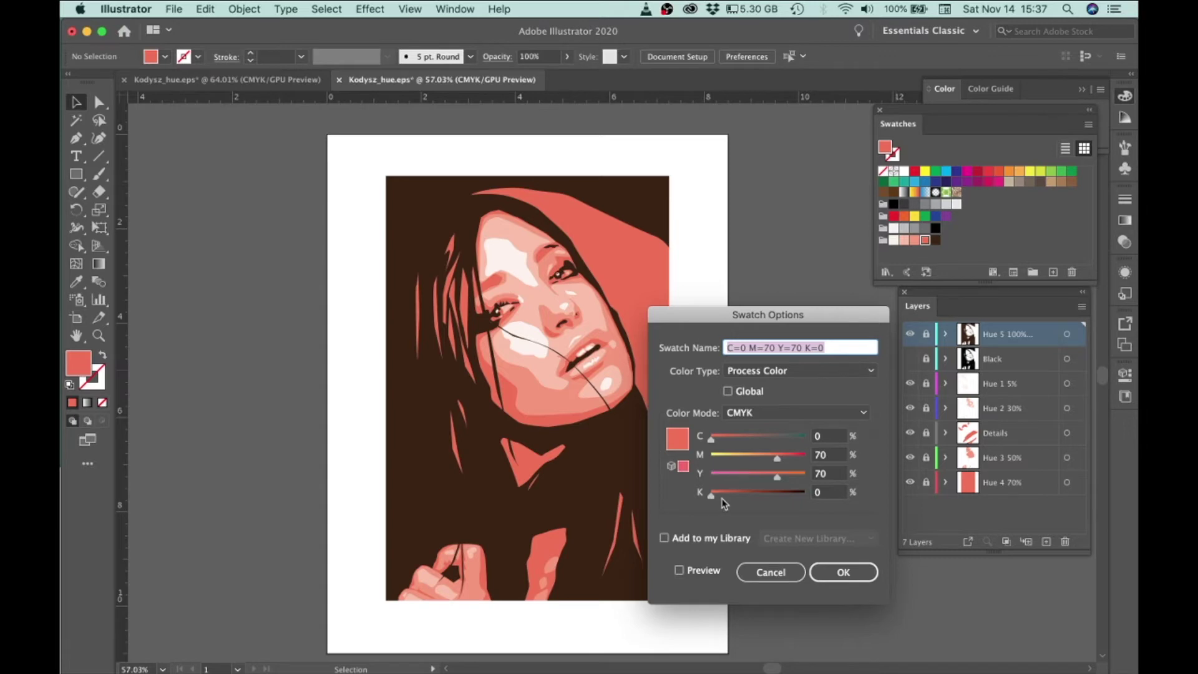
drag(713, 498, 739, 497)
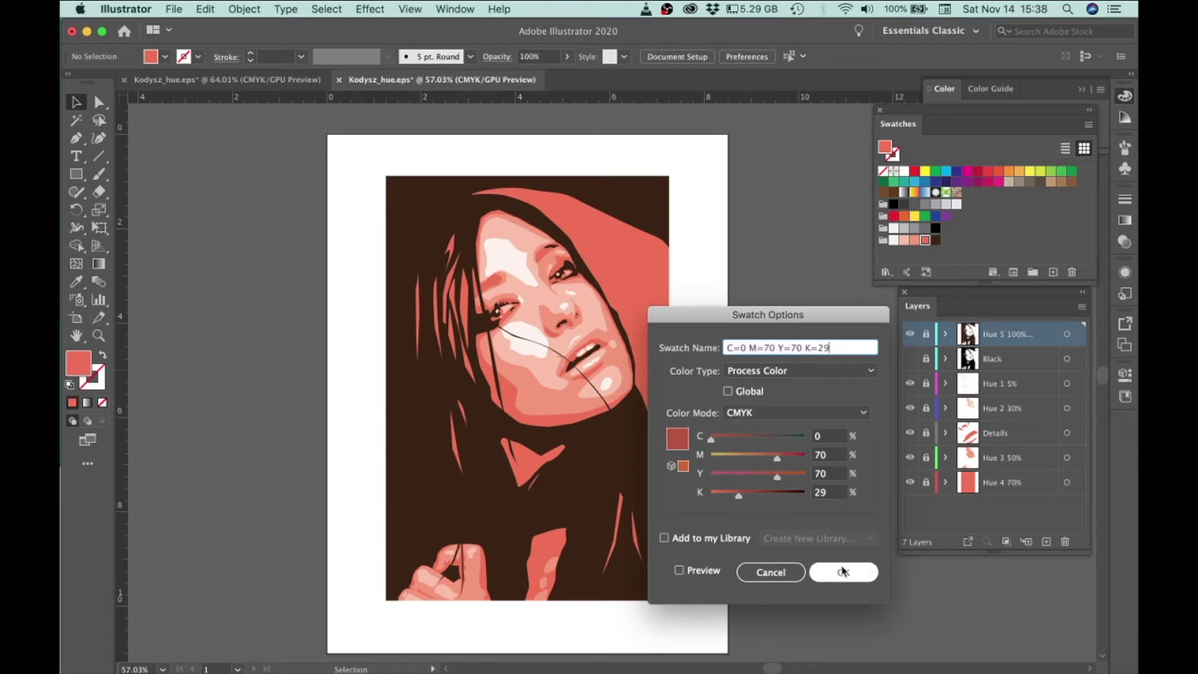
click(829, 493)
text(2)
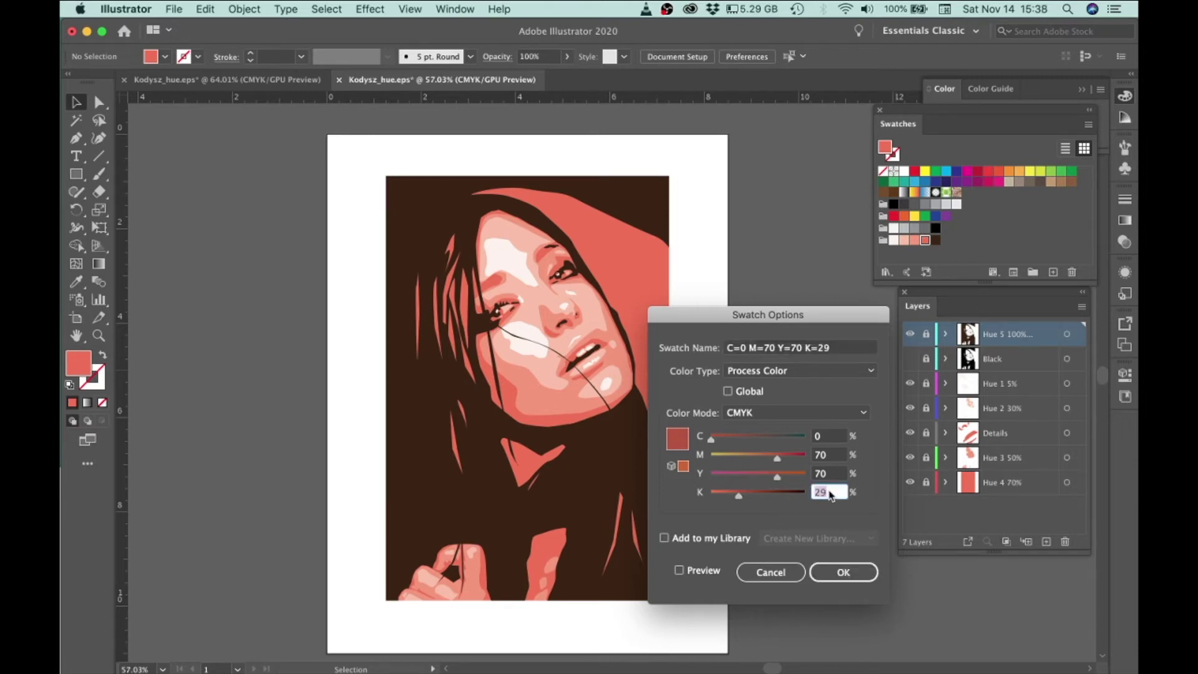
key(Tab)
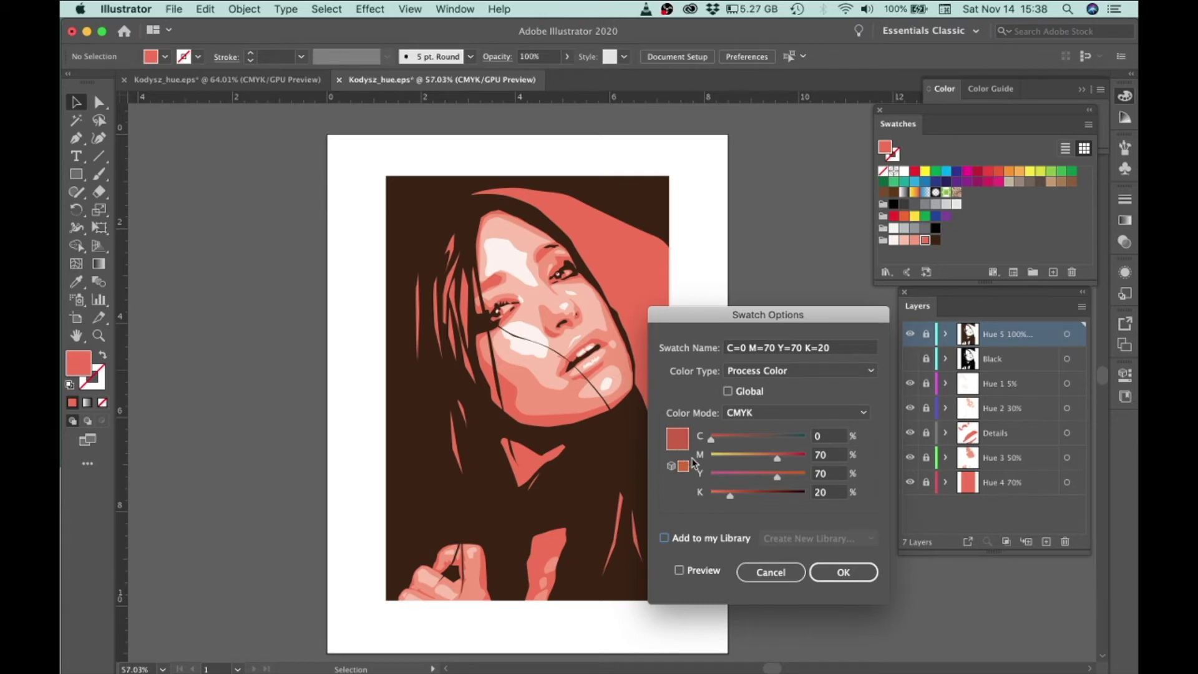
click(840, 573)
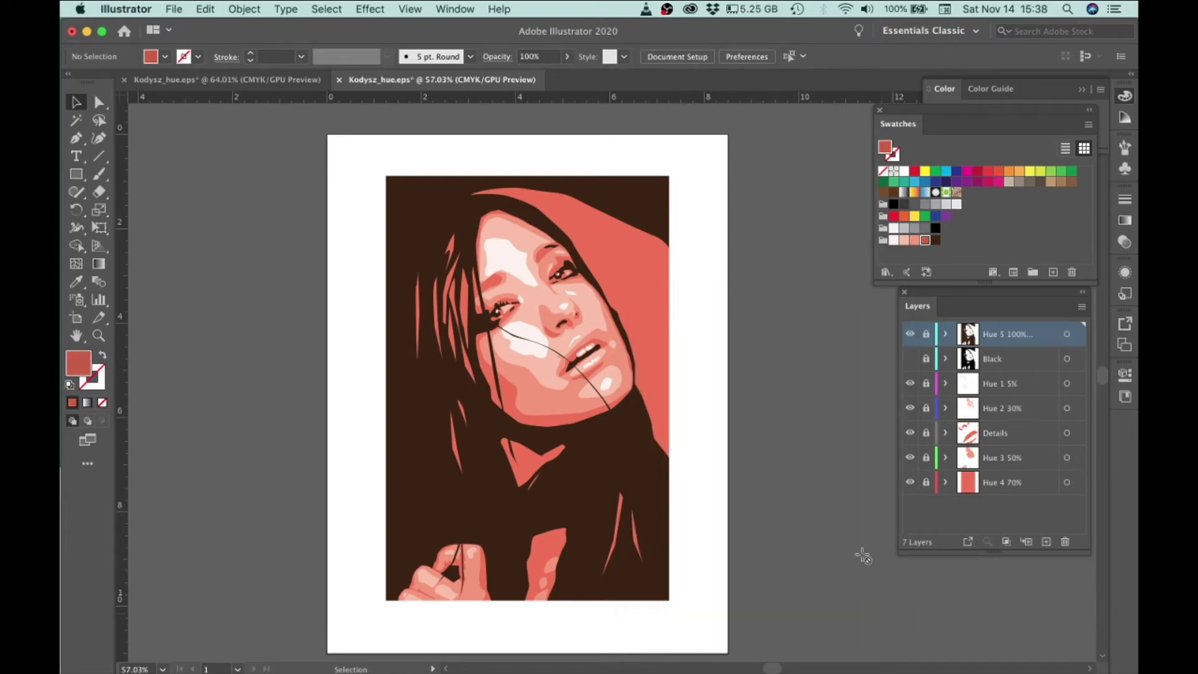
Unlock the Hue 4 70% layer and fill its background rectangle with the darkened red K=20 swatch.
click(926, 484)
drag(277, 142, 761, 555)
key(space)
drag(744, 430, 757, 534)
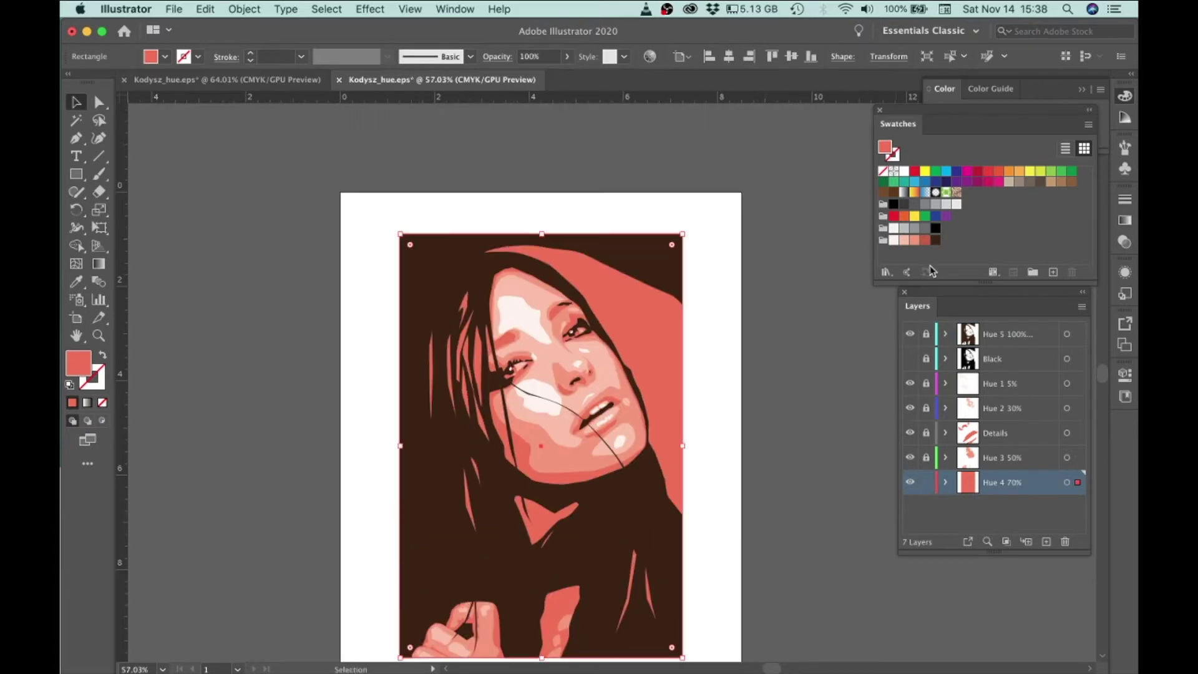
click(928, 241)
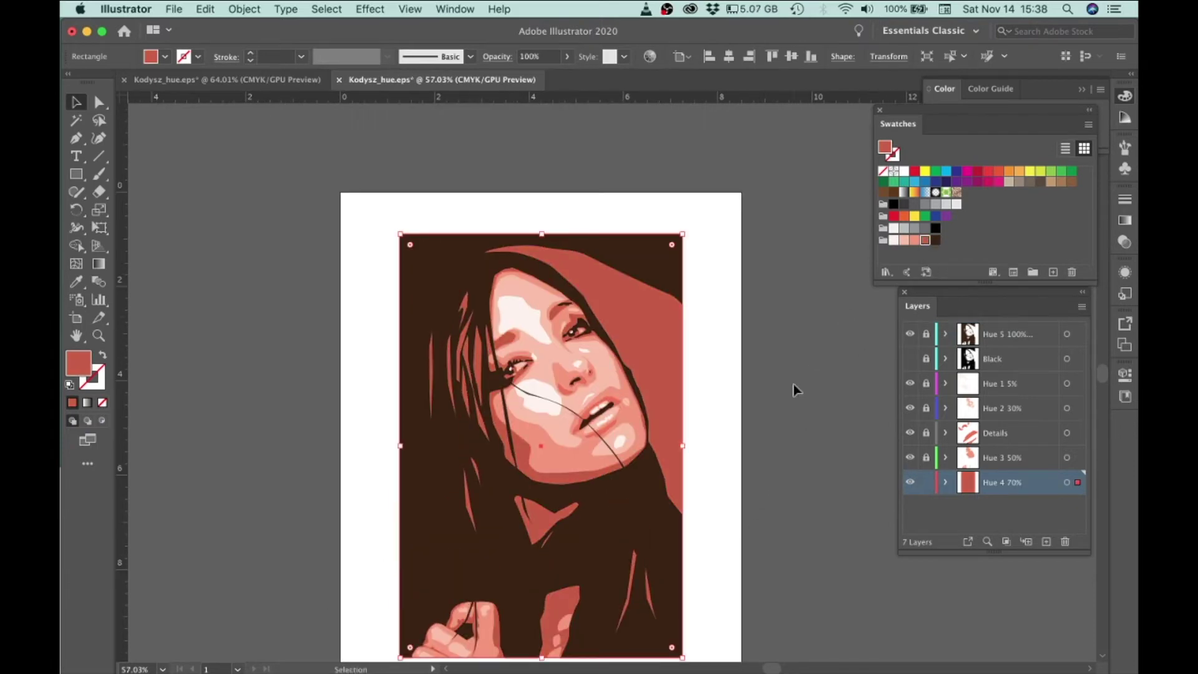
key(space)
drag(776, 412, 781, 336)
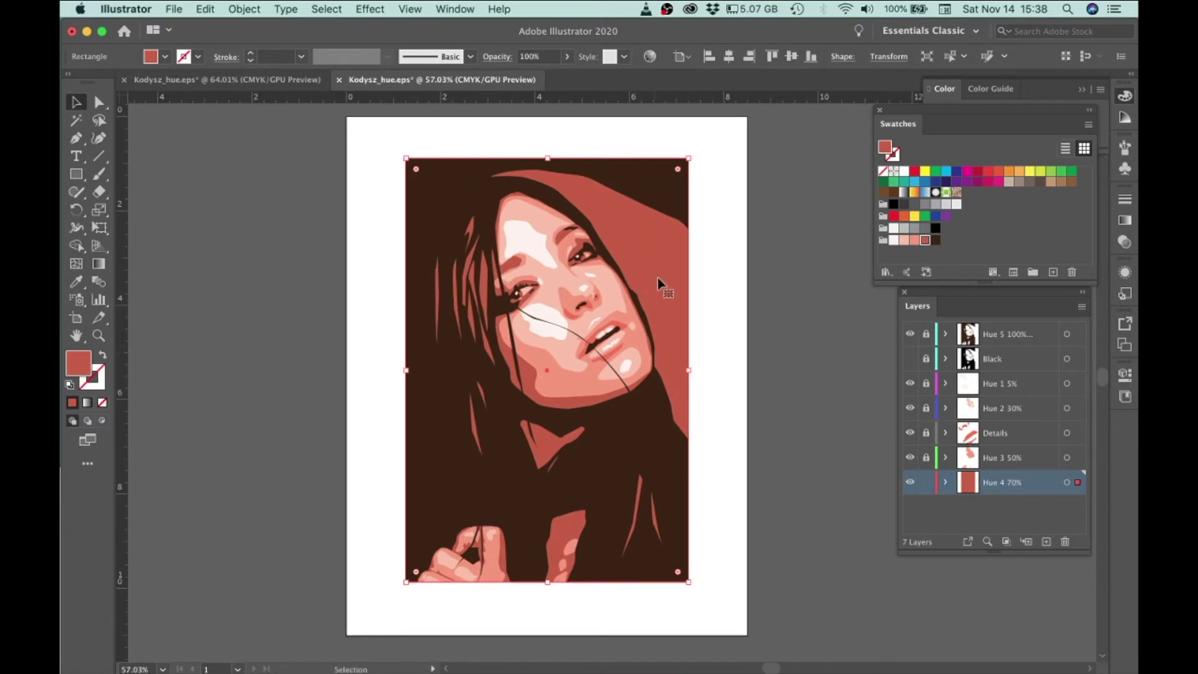
click(761, 319)
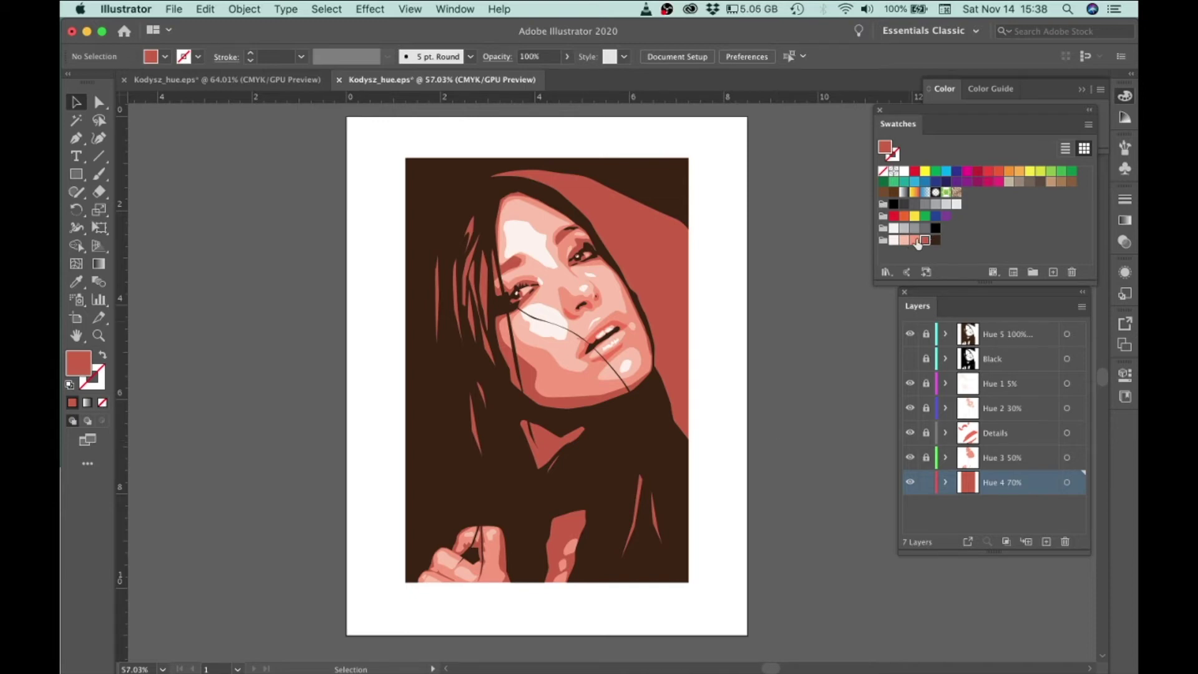
Lock the Hue 4 70% layer and set the K value of the C=0 M=50 Y=50 swatch to 10%.
click(926, 483)
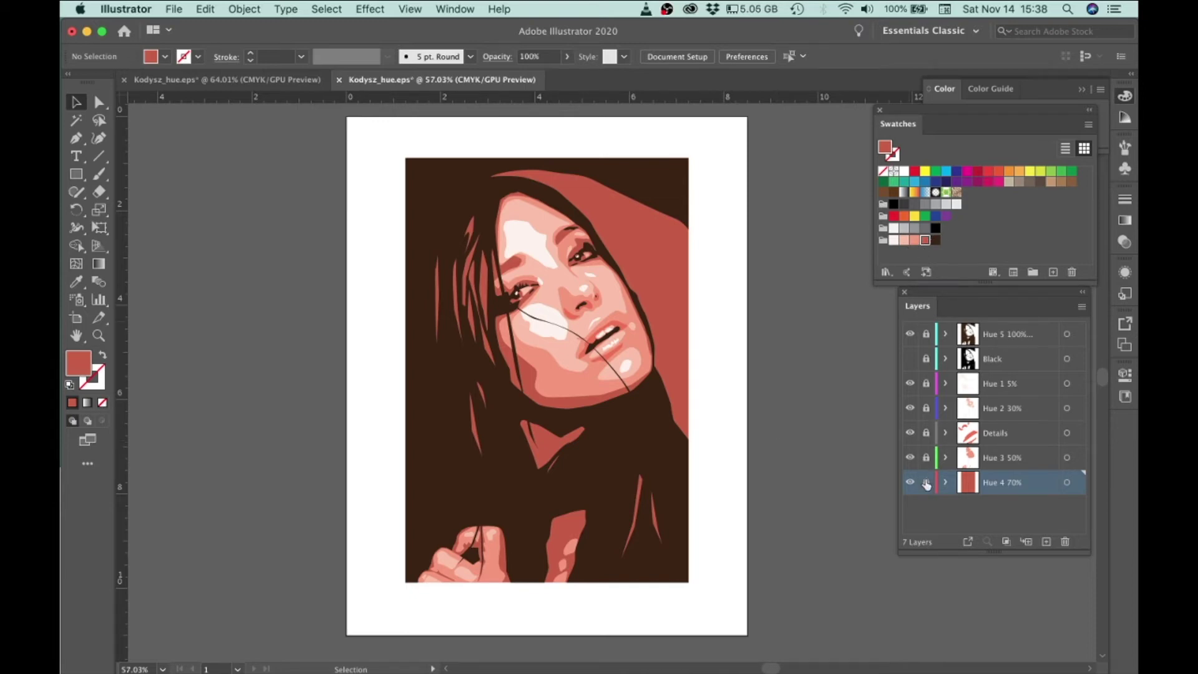
double_click(914, 241)
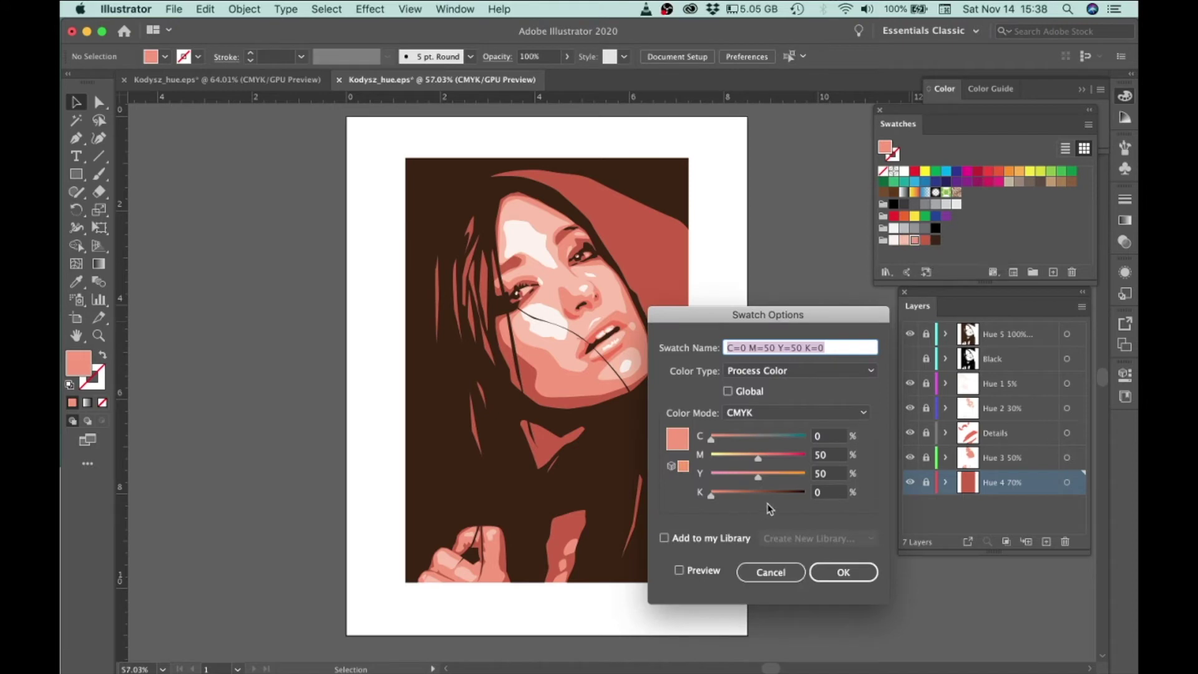
click(814, 493)
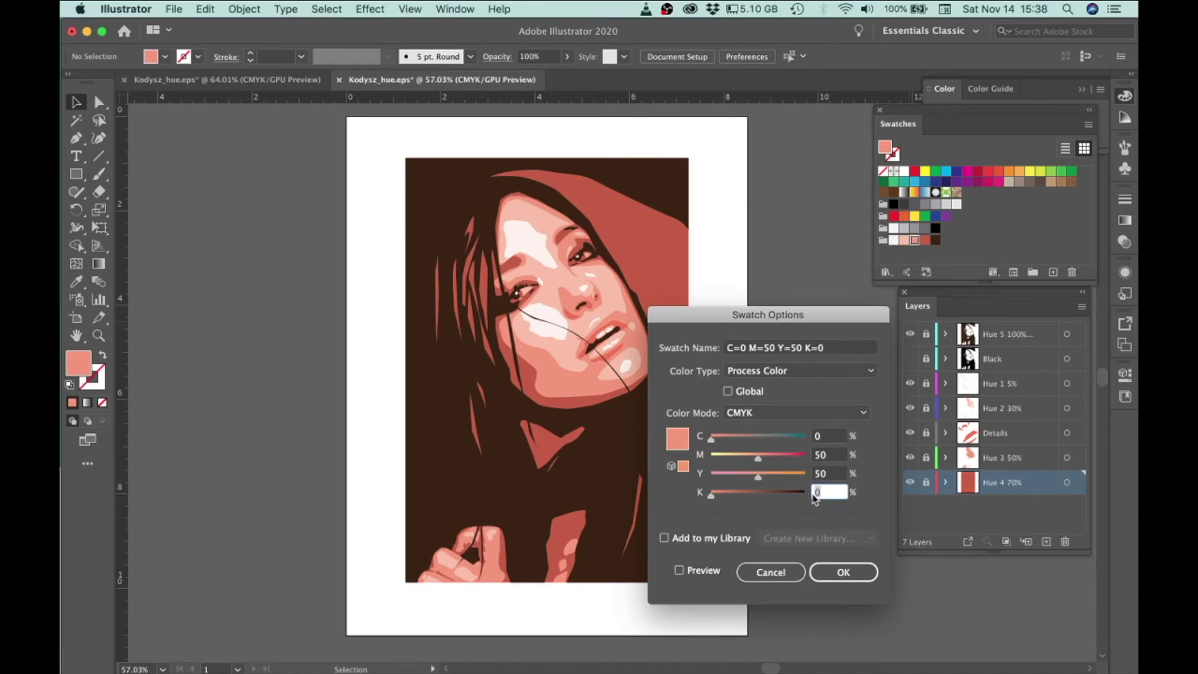
text(20)
key(Tab)
click(818, 496)
text(10)
key(Tab)
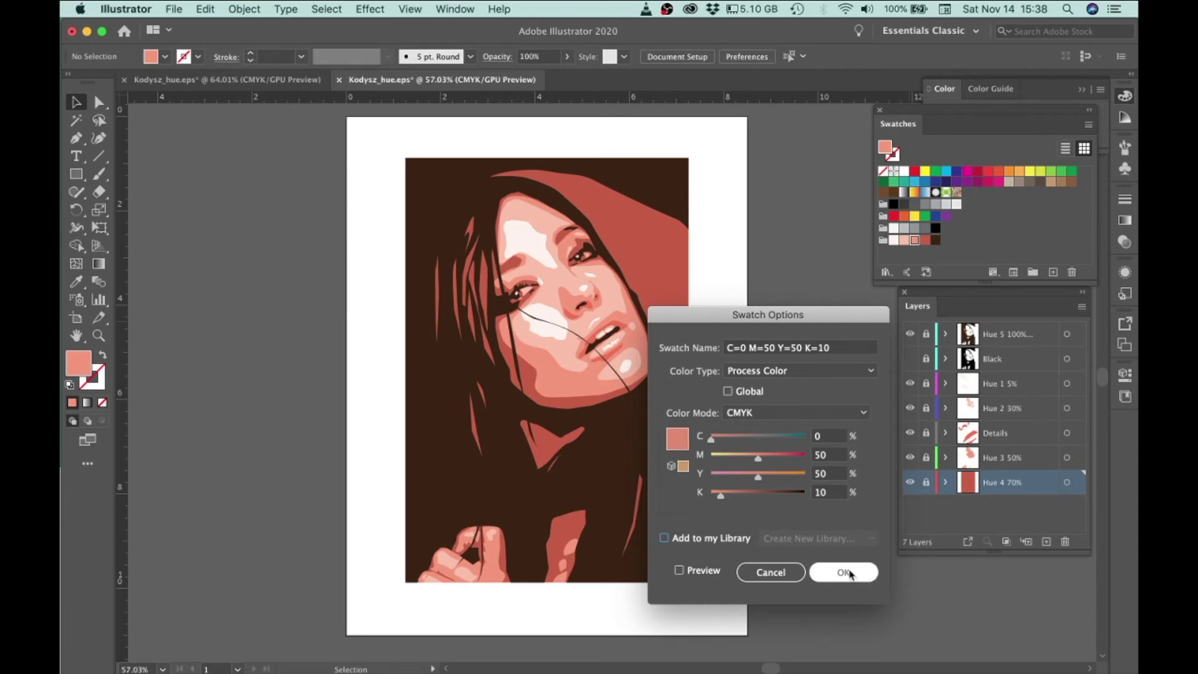
click(846, 573)
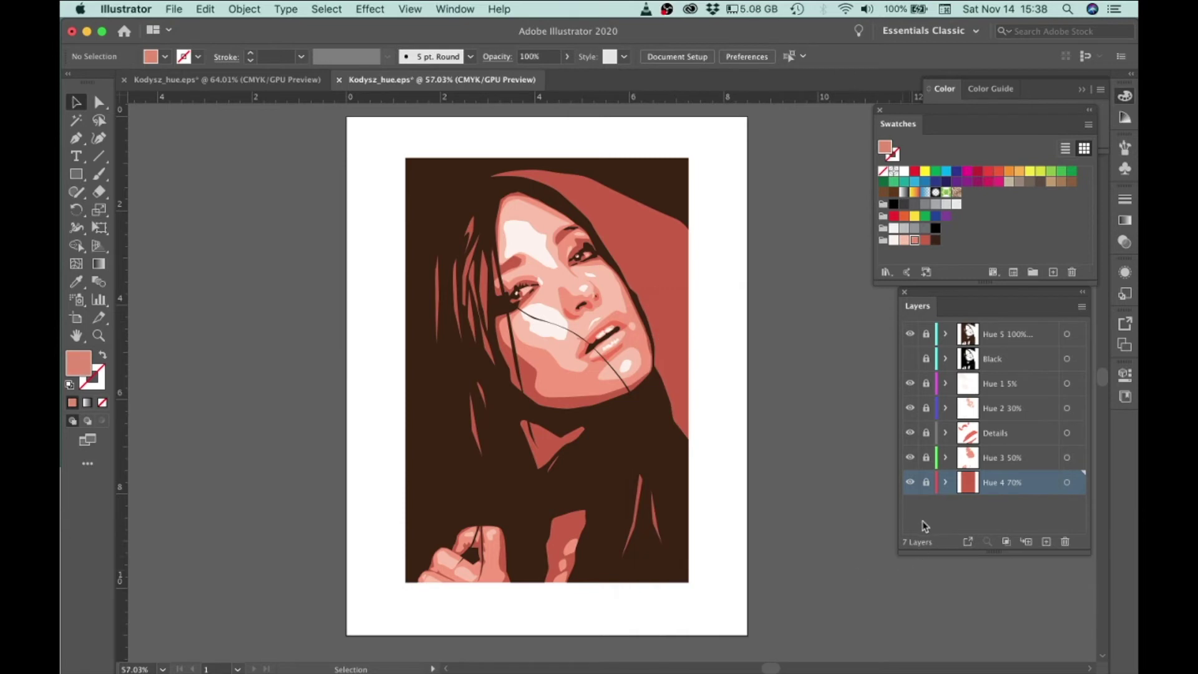
Unlock the Hue 3 50% layer, select all its artwork and fill it with the C=0 M=50 Y=50 K=10 swatch.
click(928, 482)
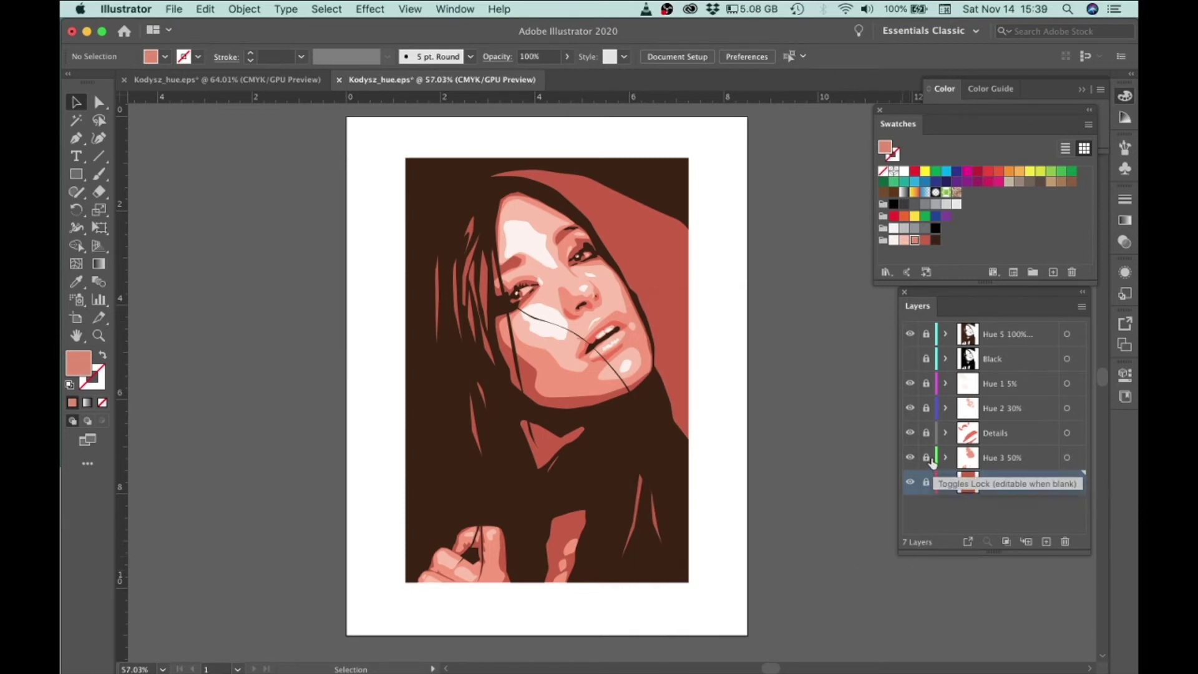
click(928, 459)
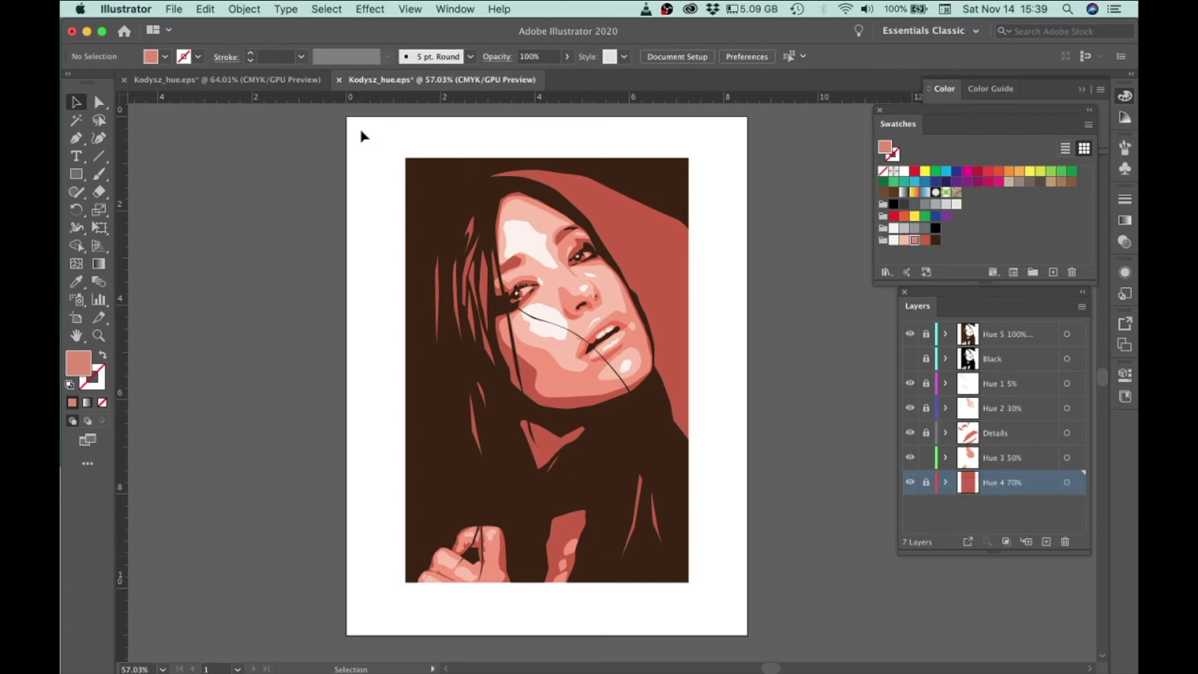
drag(365, 128, 766, 609)
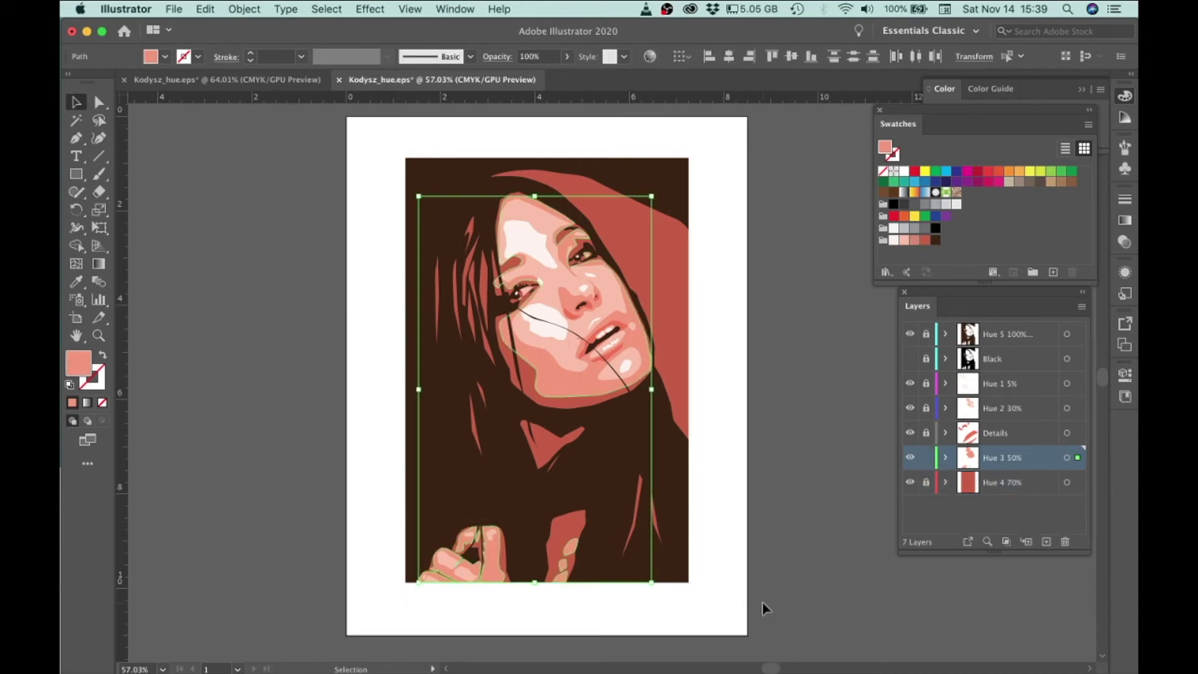
click(915, 242)
click(806, 346)
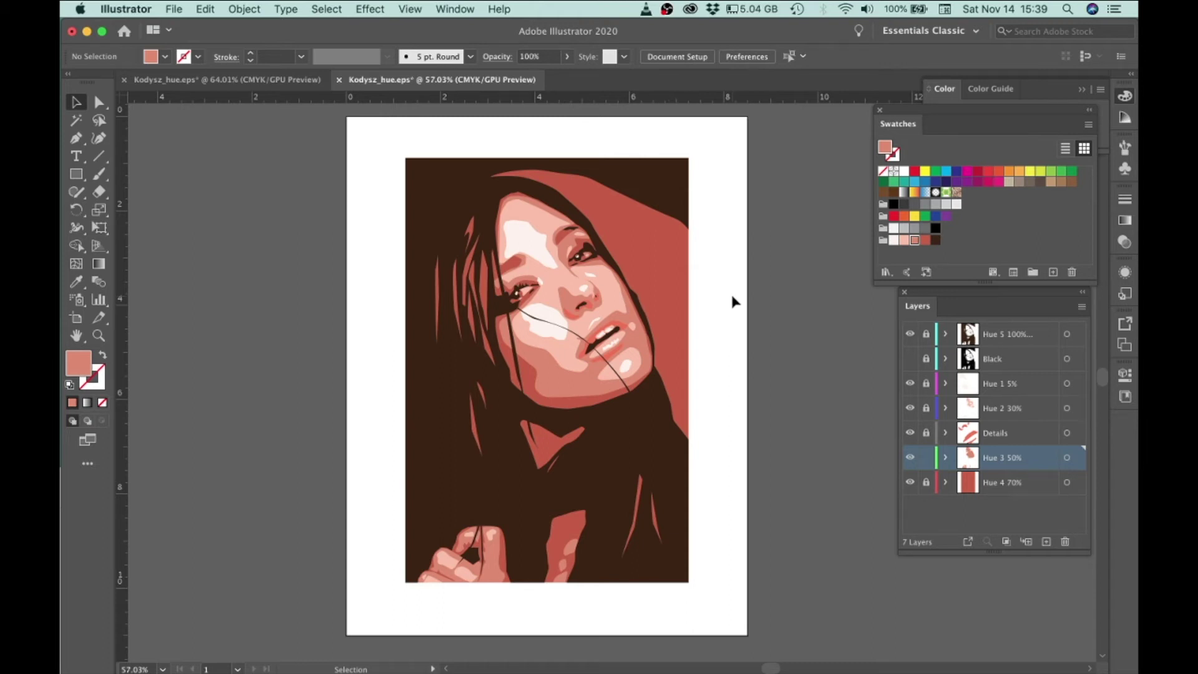
Lighten the C=0 M=50 Y=50 swatch by setting its K value to 5%.
double_click(915, 242)
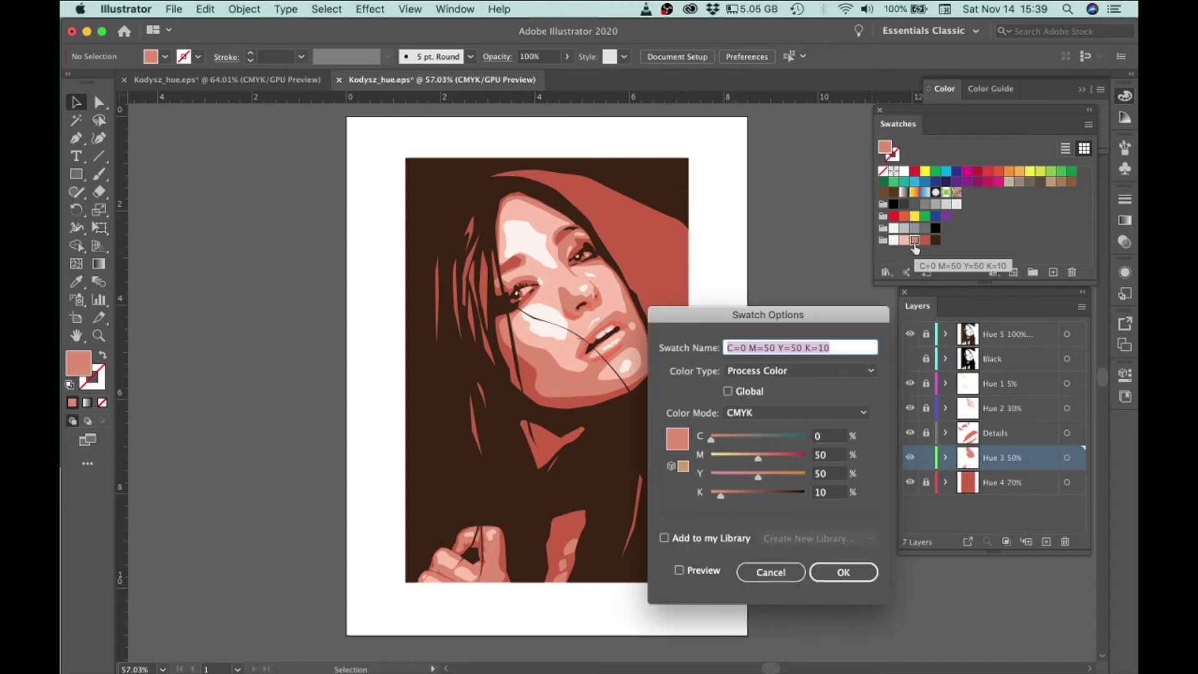
click(815, 493)
text(5)
key(Tab)
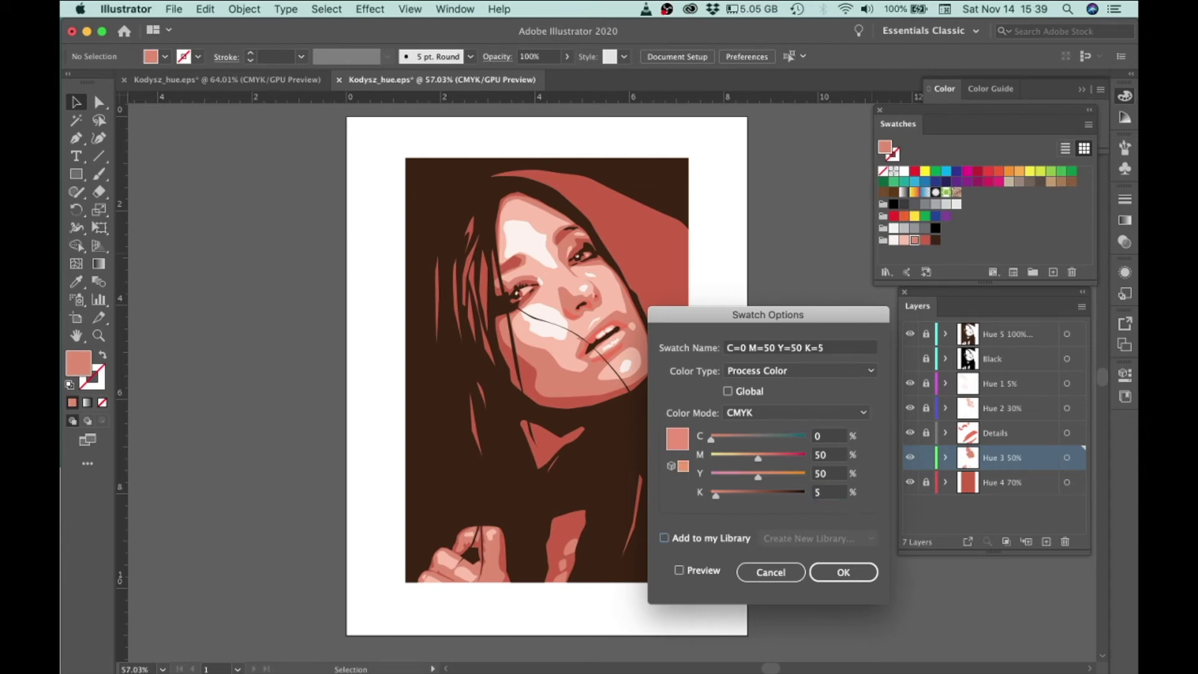
click(837, 572)
Refill all artwork on the Hue 3 50% layer with the C=0 M=50 Y=50 K=5 swatch and check the face up close.
drag(339, 156, 776, 621)
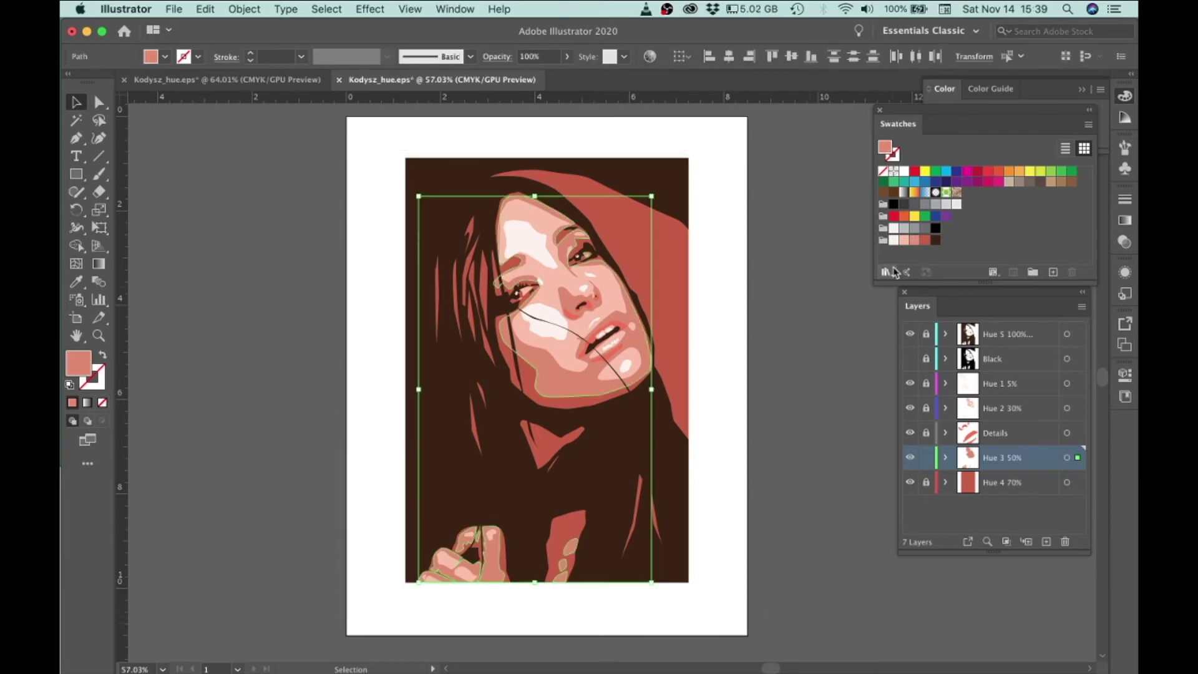
click(915, 241)
click(836, 354)
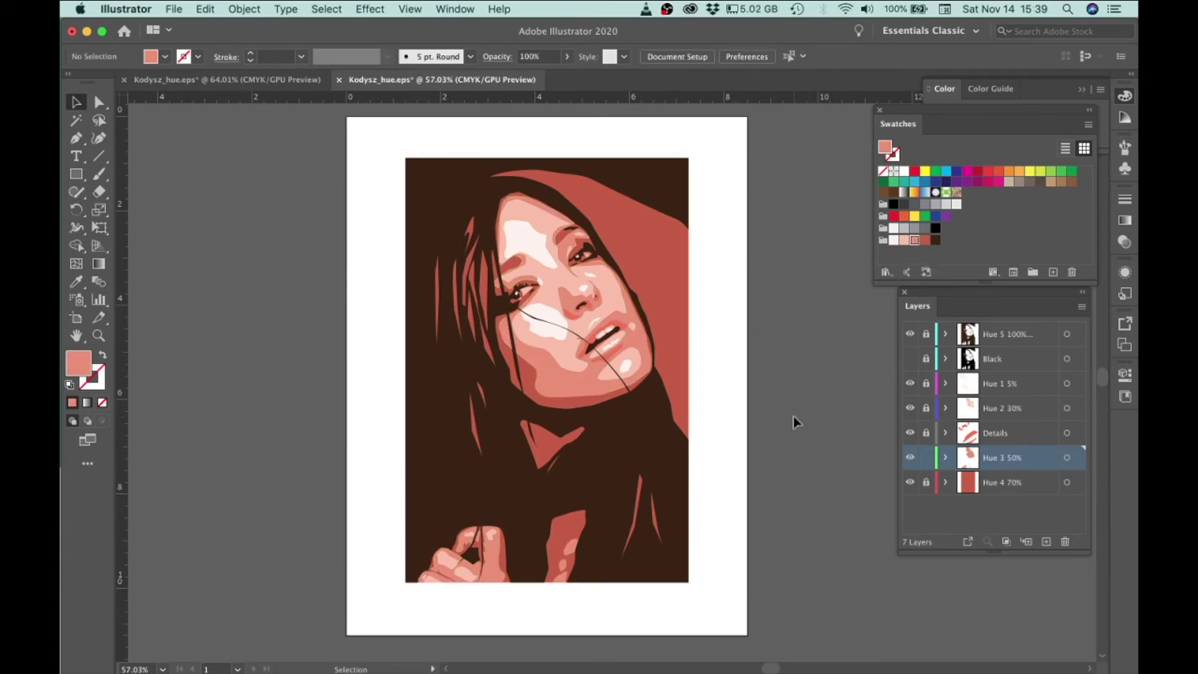
key(super+space)
drag(574, 395, 669, 434)
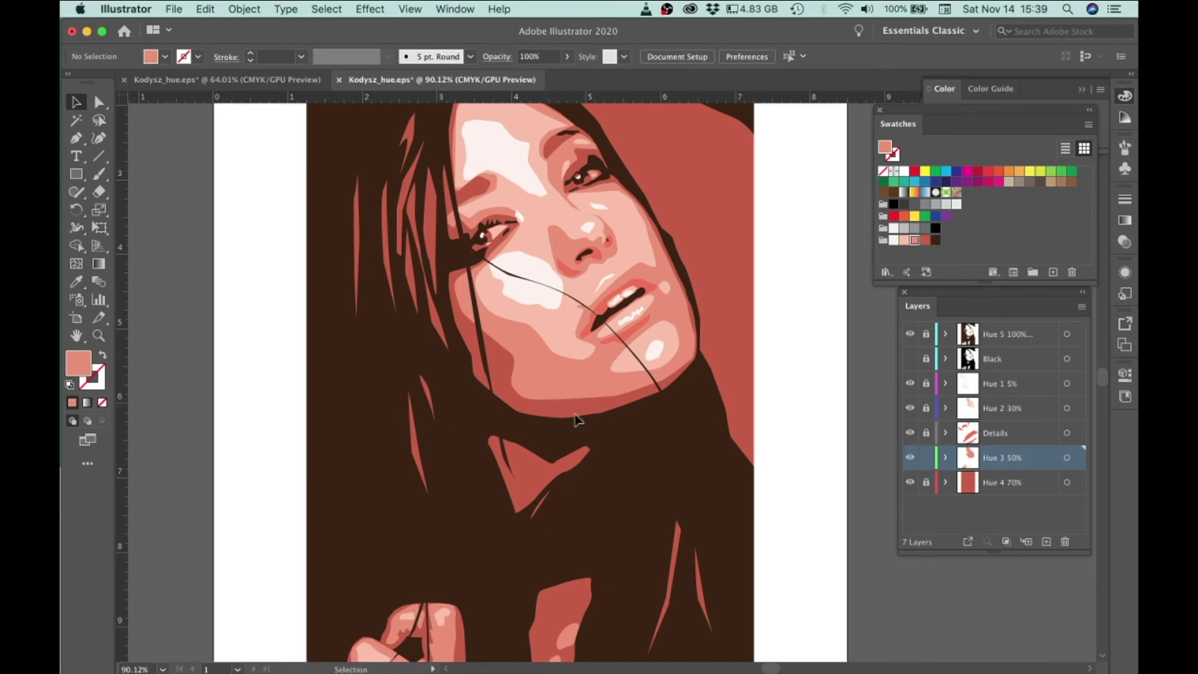
drag(603, 415, 565, 400)
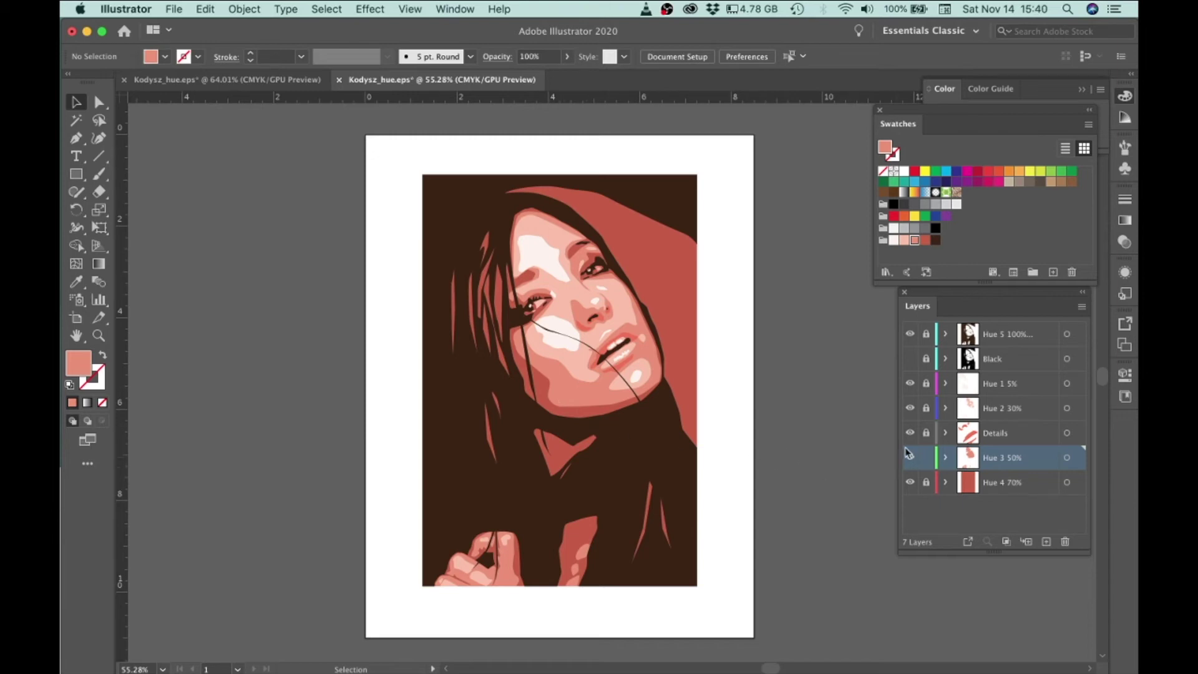
Set the K value of the light pink C=0 M=30 Y=30 swatch to 5%.
double_click(905, 241)
click(823, 493)
text(5)
click(681, 457)
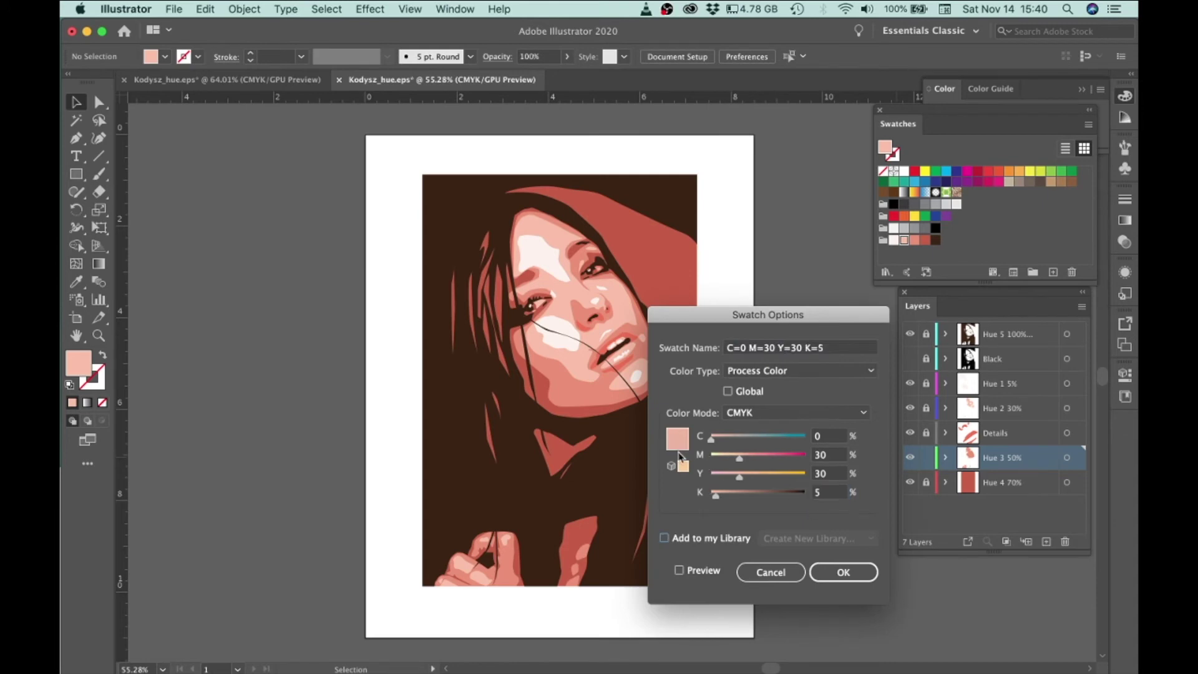
click(843, 573)
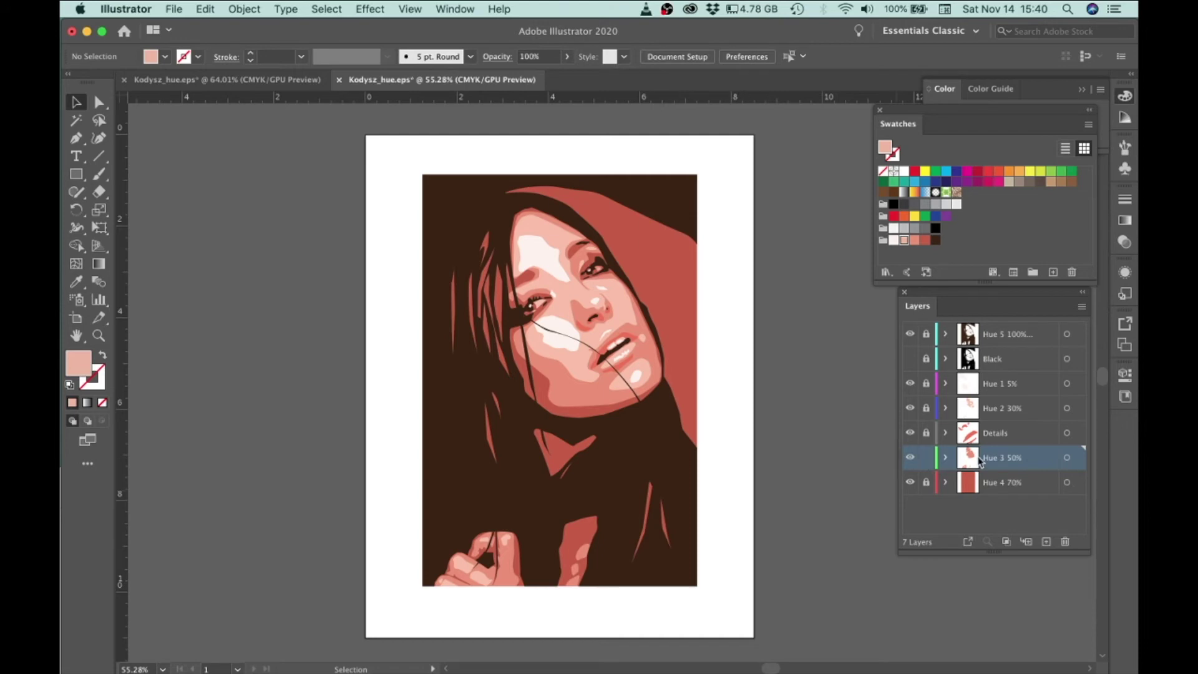
Lock the Hue 3 50% layer, unlock Hue 2 30%, and fill all its artwork with the C=0 M=30 Y=30 K=5 swatch.
click(926, 412)
scroll(368, 141, down, 2)
scroll(773, 586, down, 2)
key(super+a)
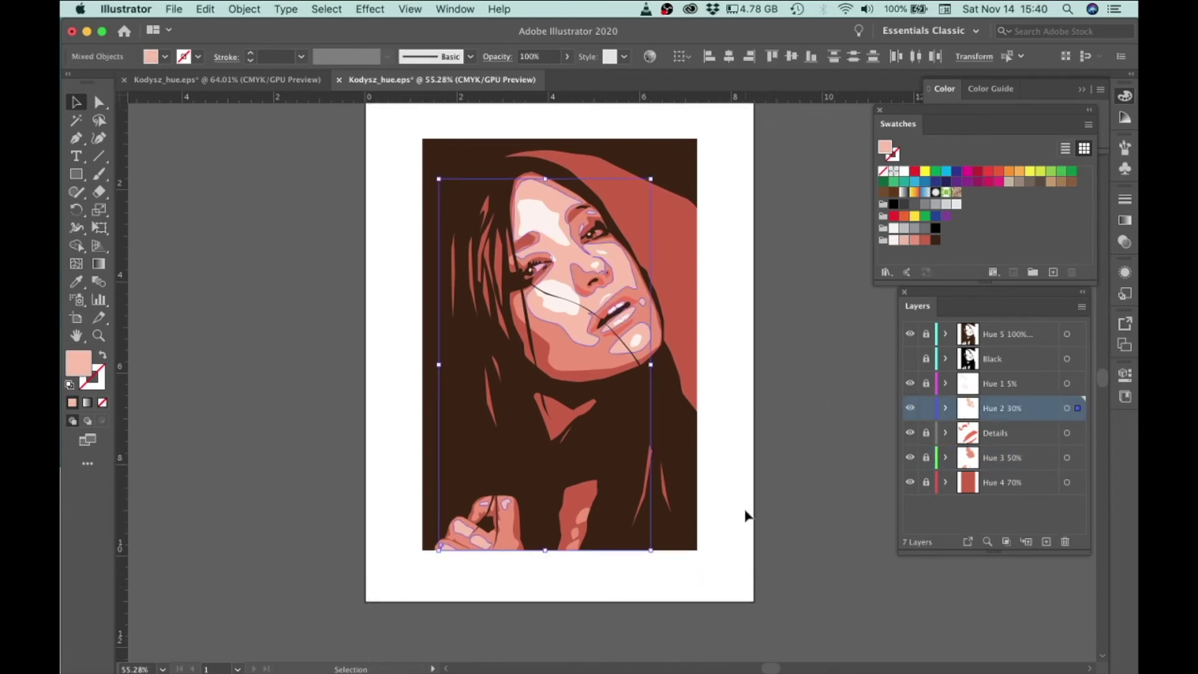
click(904, 241)
click(781, 353)
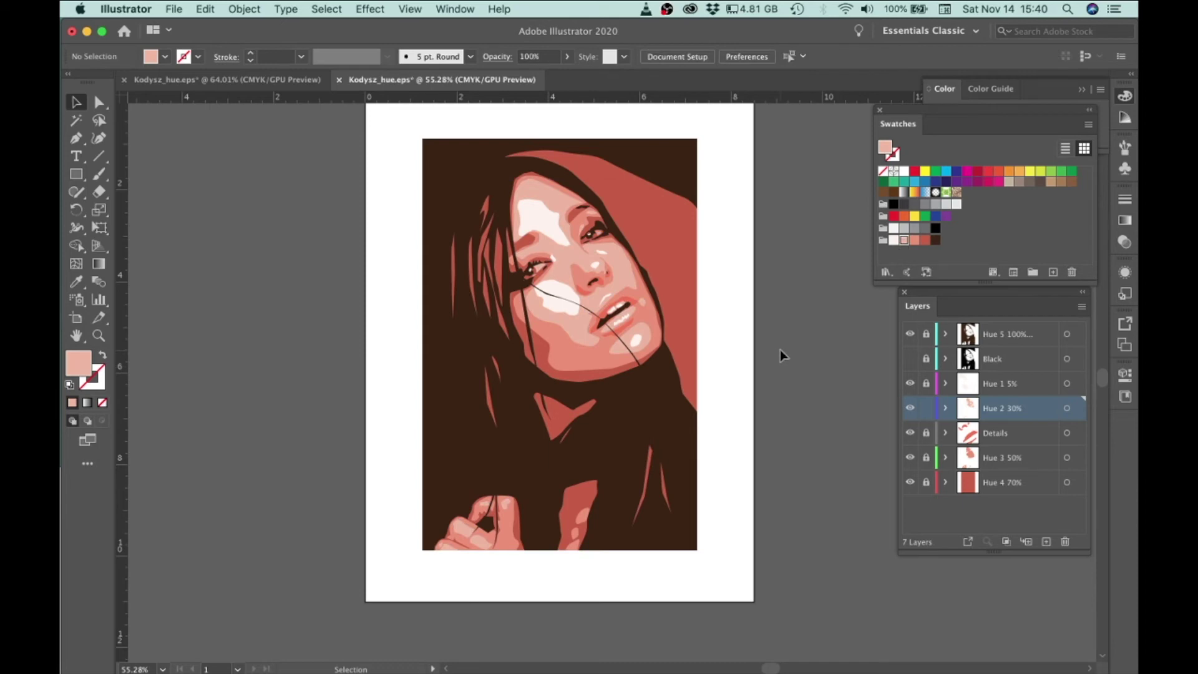
scroll(589, 266, up, 2)
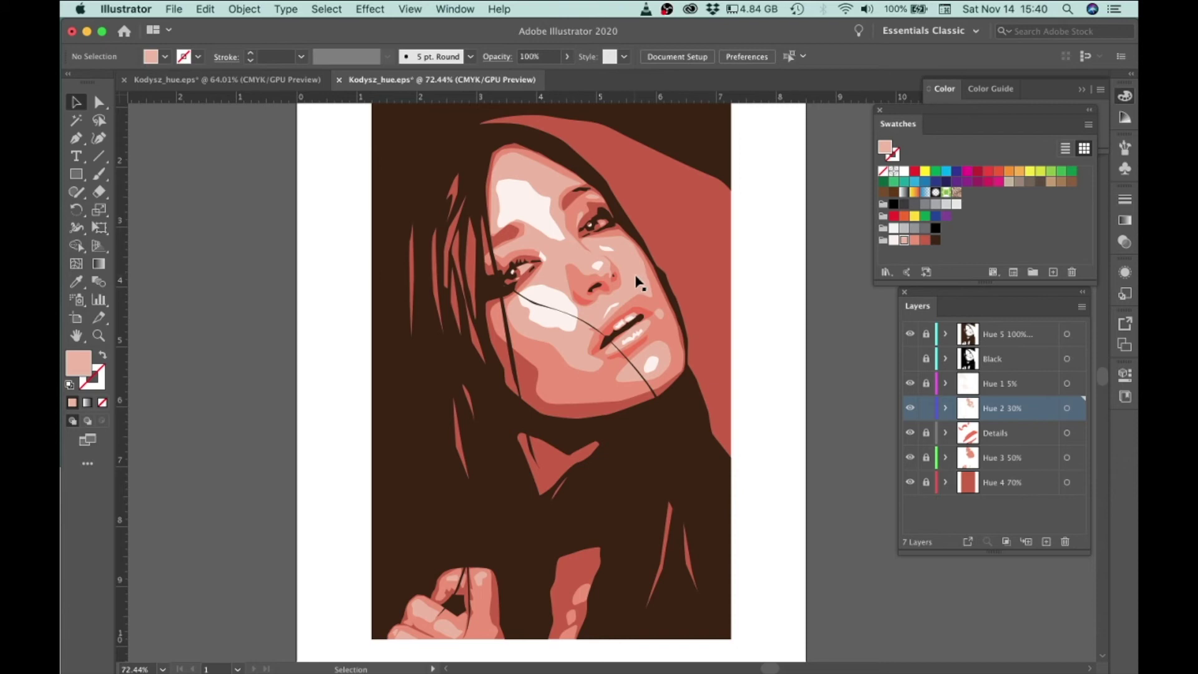
scroll(668, 299, down, 3)
drag(725, 344, 721, 341)
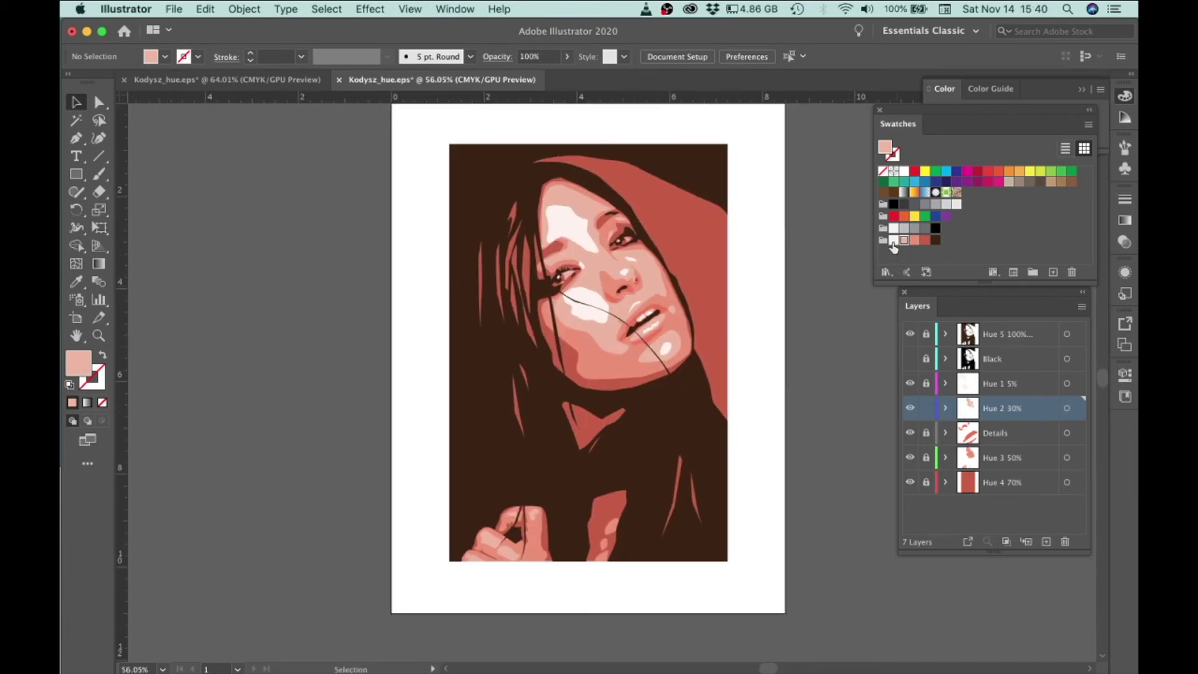
Lock the Hue 2 30% layer, unlock Hue 1 5%, and set the K value of the C=0 M=5 Y=5 swatch to 5%.
click(926, 408)
double_click(894, 240)
click(825, 492)
text(5)
key(Tab)
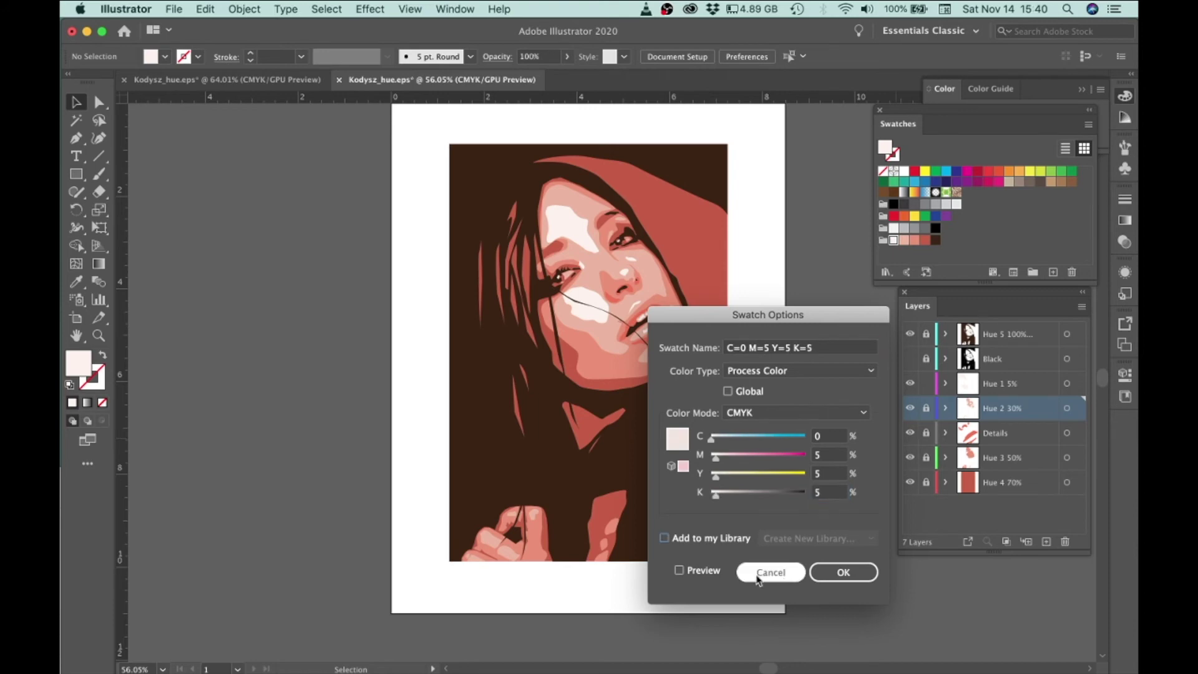
click(838, 579)
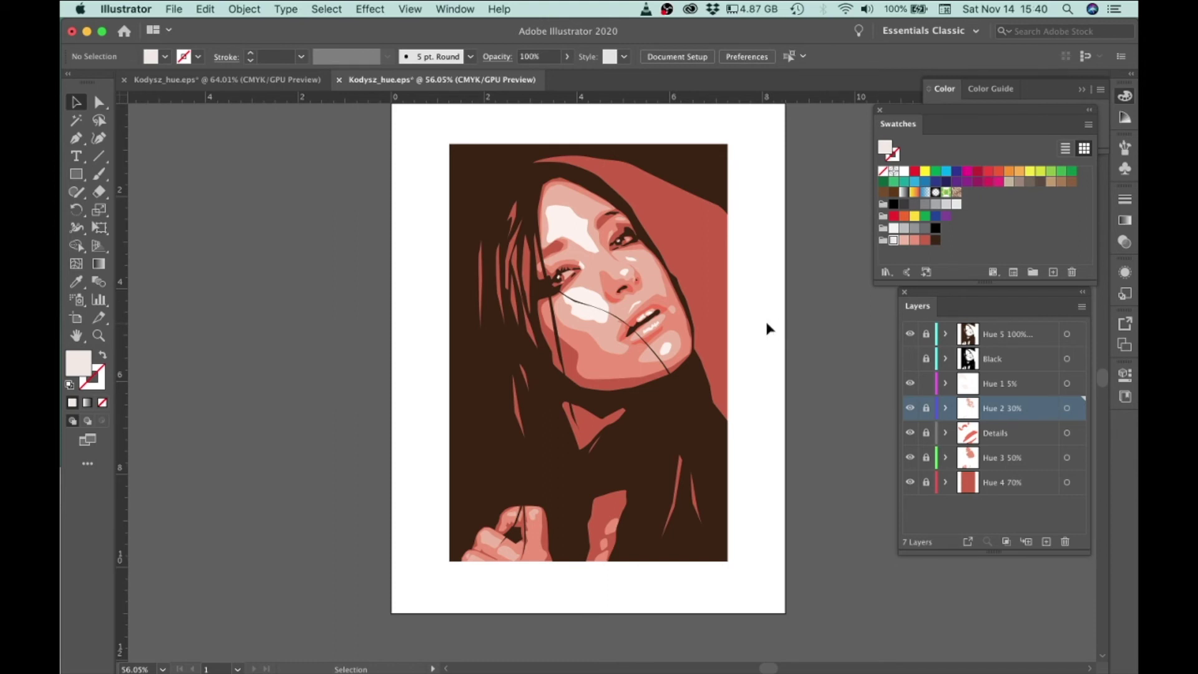
Fill all highlight shapes on the Hue 1 5% layer with the C=0 M=5 Y=5 K=5 swatch and lock the layer.
drag(414, 128, 788, 601)
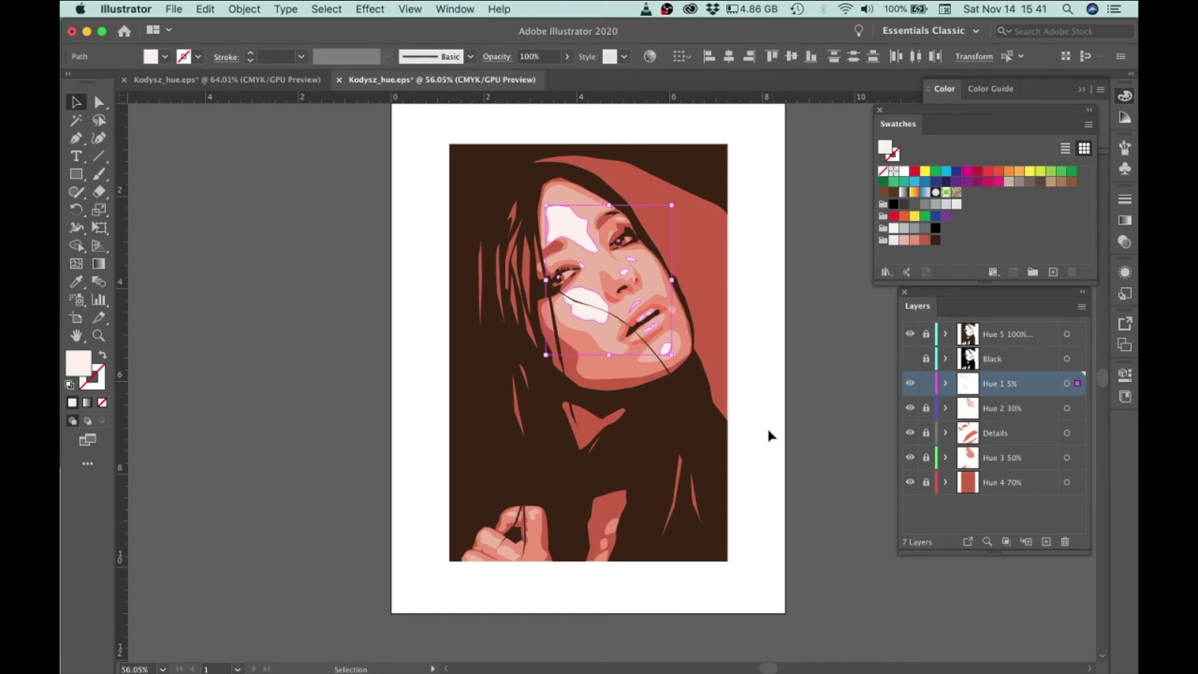
click(844, 416)
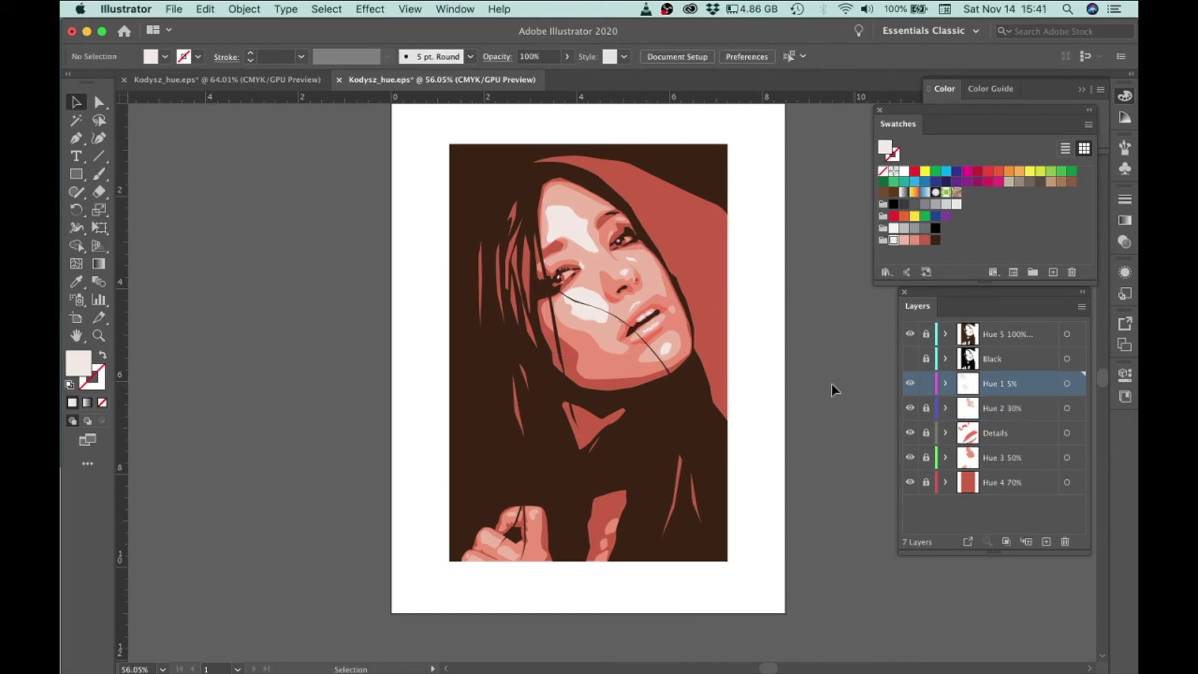
drag(591, 271, 658, 386)
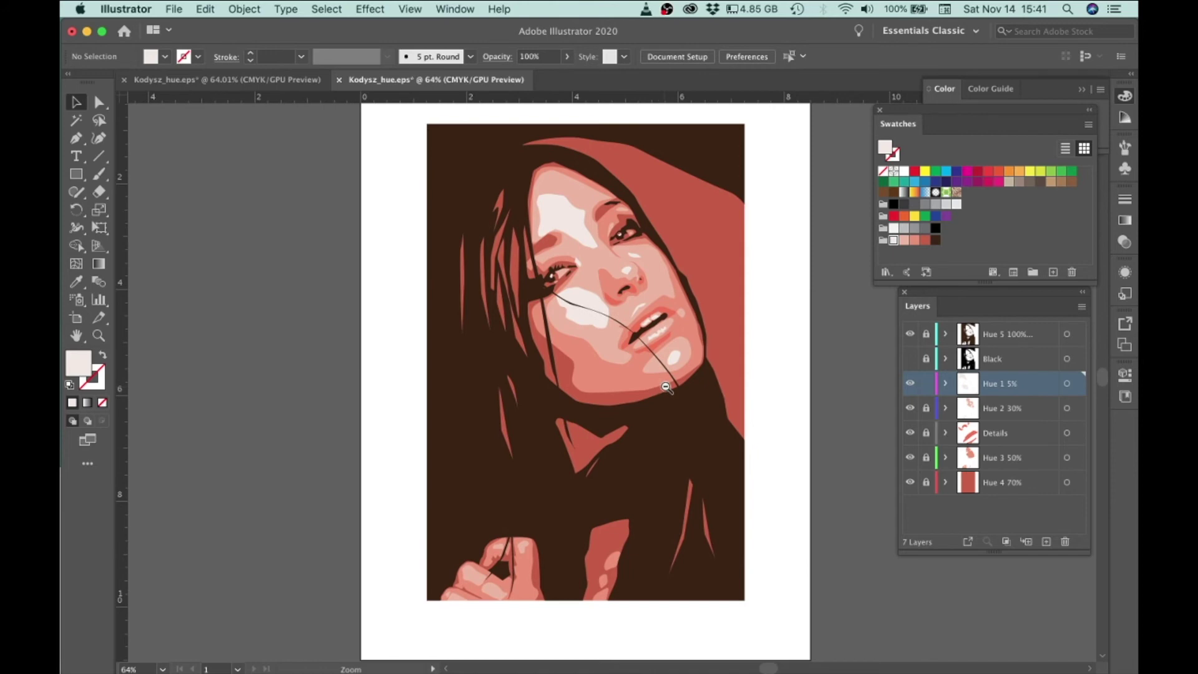
drag(688, 333, 806, 390)
click(927, 383)
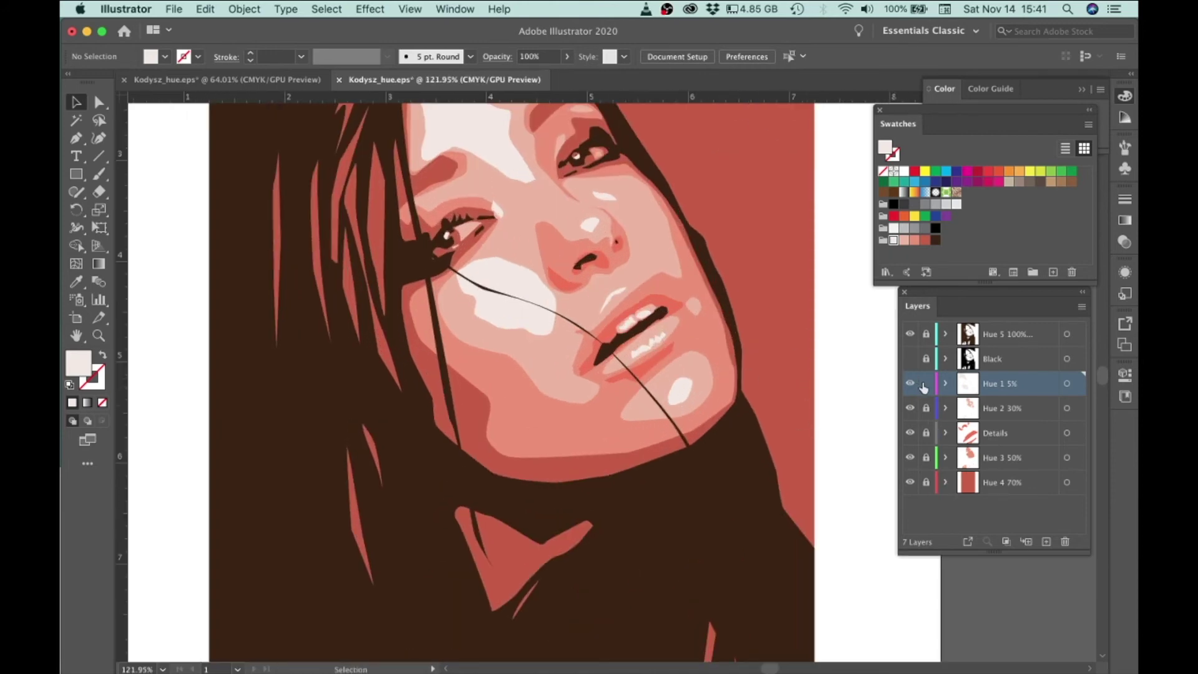
Hide and show the Details layer repeatedly to examine which nose and lip shapes it contains.
click(911, 433)
click(911, 433)
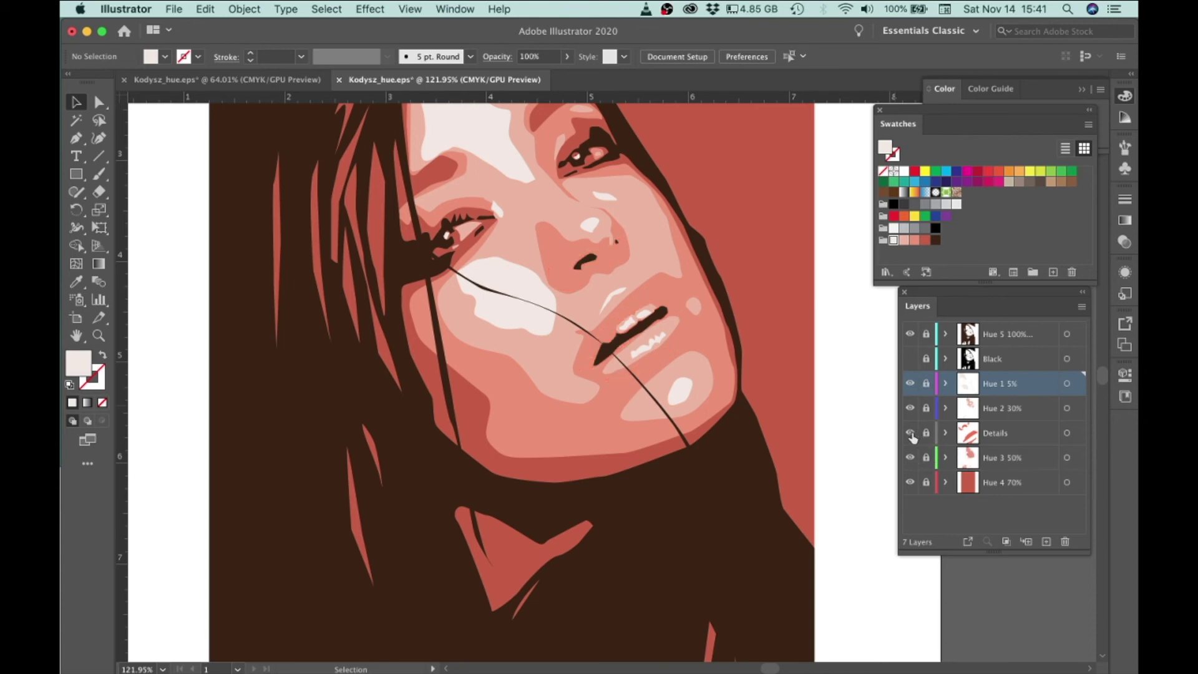
click(911, 433)
click(910, 434)
click(911, 433)
click(911, 433)
click(911, 434)
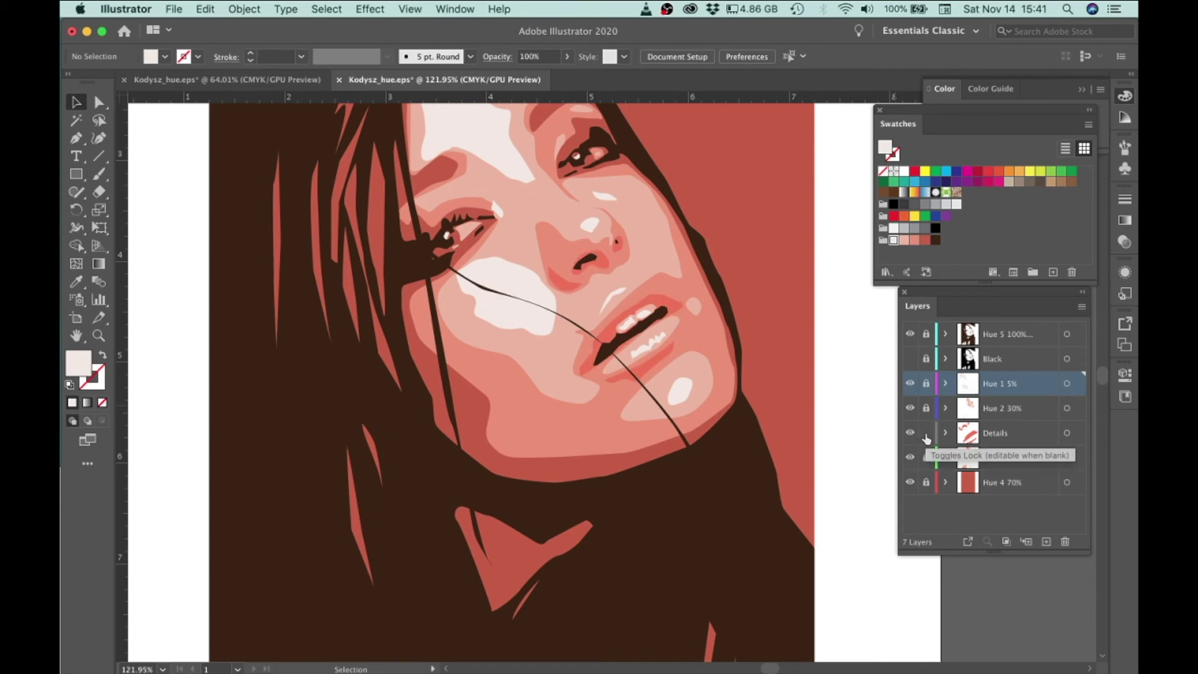
Select the nose and lip shapes on the unlocked Details layer, fill them with the darkened red K=20 swatch and lock the layer.
drag(296, 141, 781, 457)
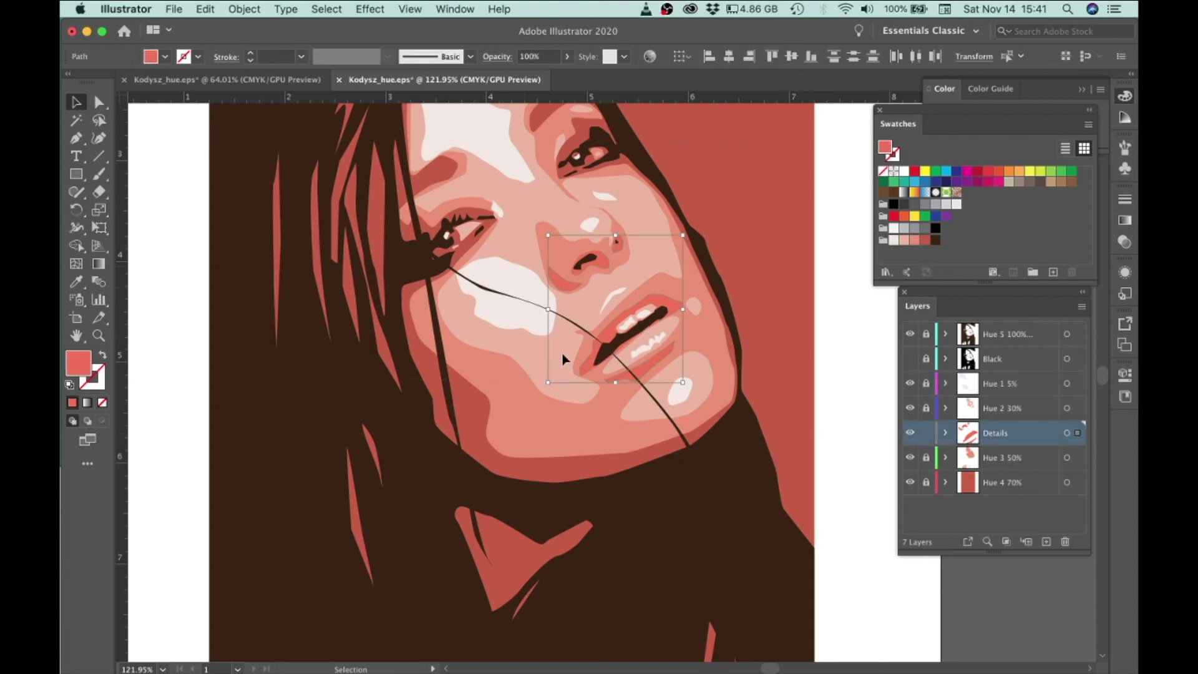
click(925, 242)
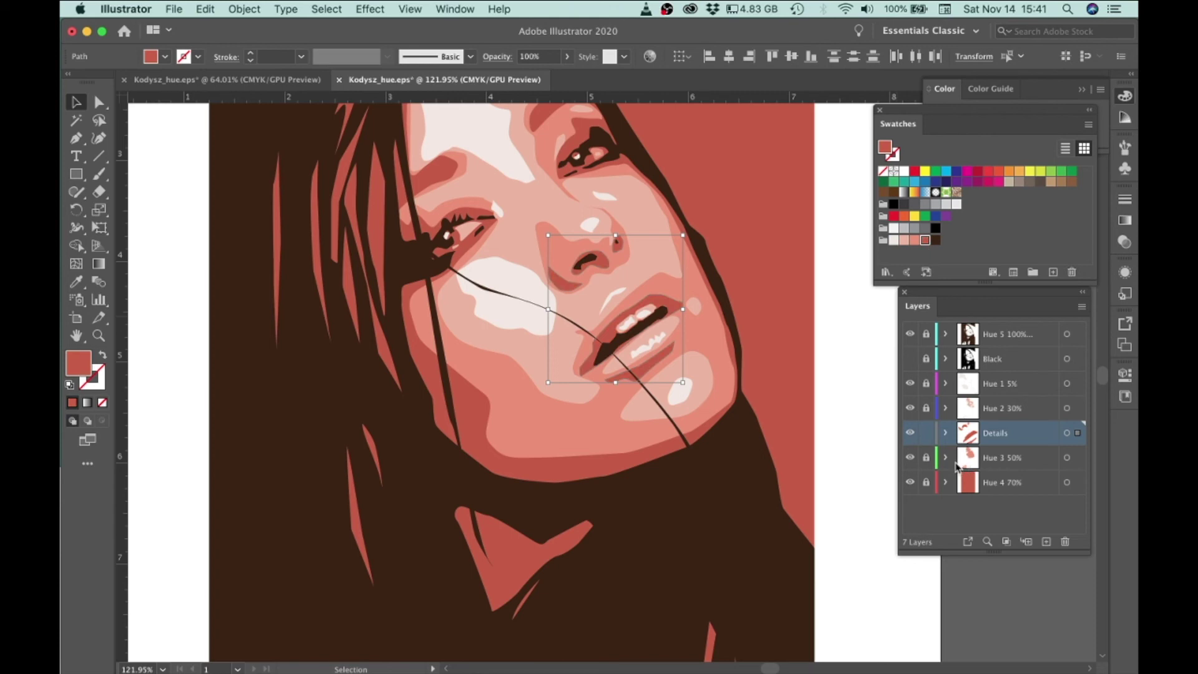
click(927, 433)
drag(832, 414, 659, 441)
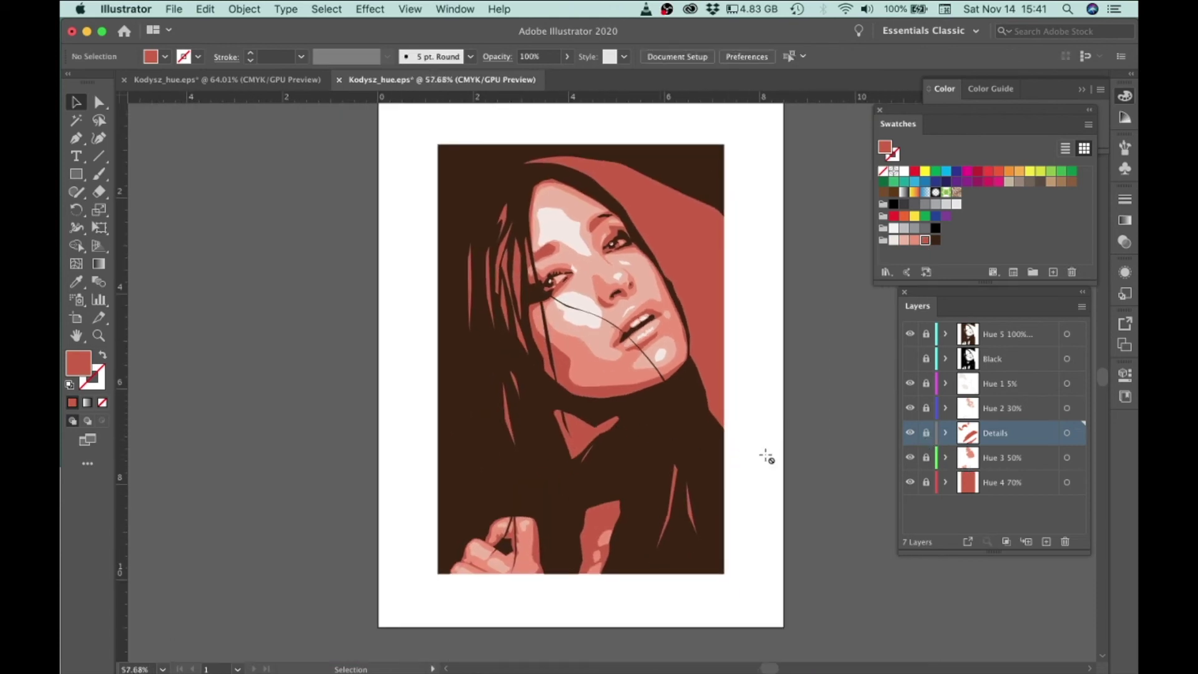
drag(712, 346, 743, 367)
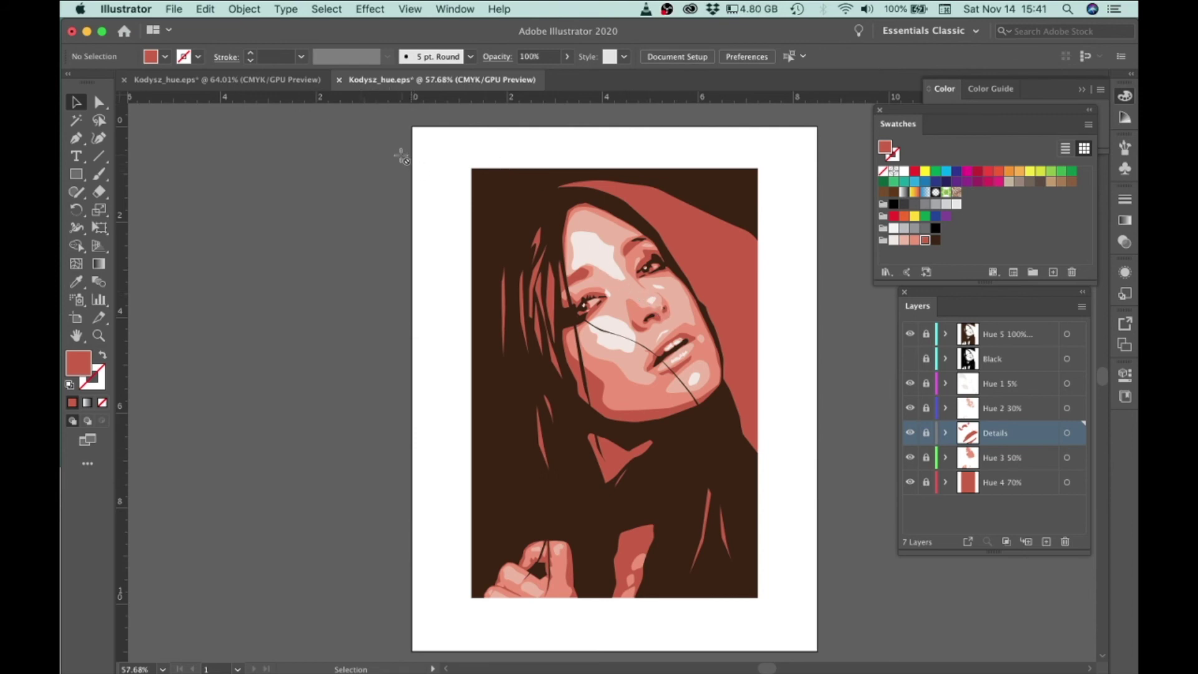
Save the recoloured portrait as a separate Illustrator EPS file, adding _2 to the end of the existing file name.
click(175, 8)
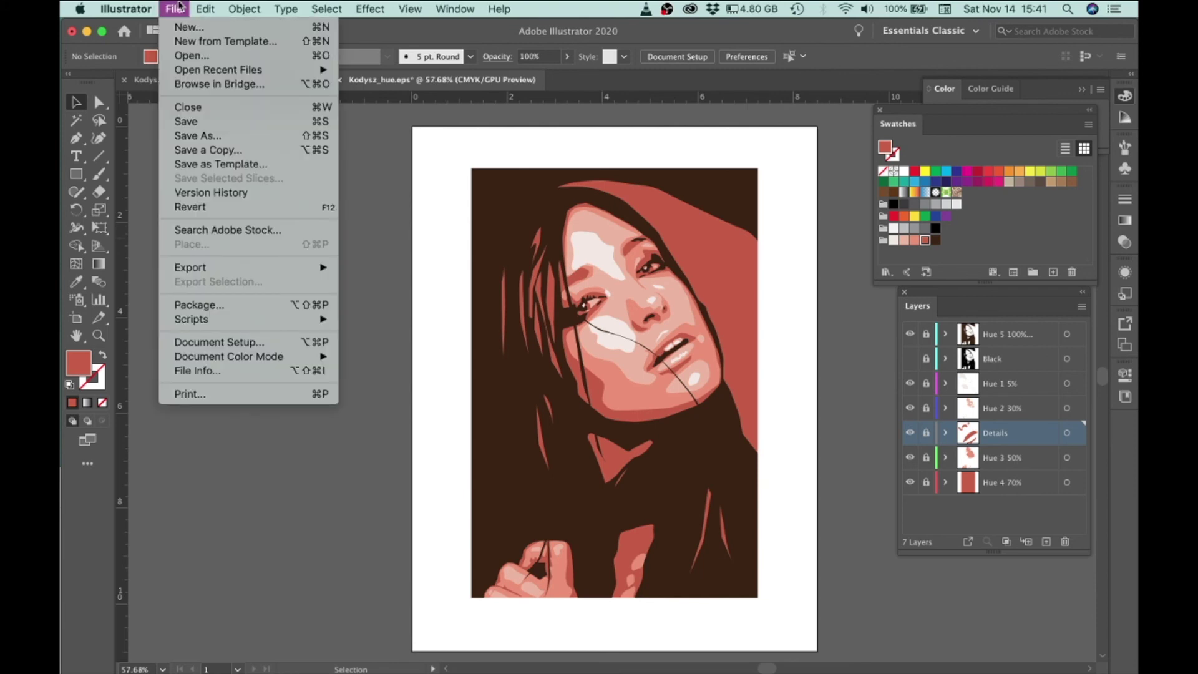
click(185, 136)
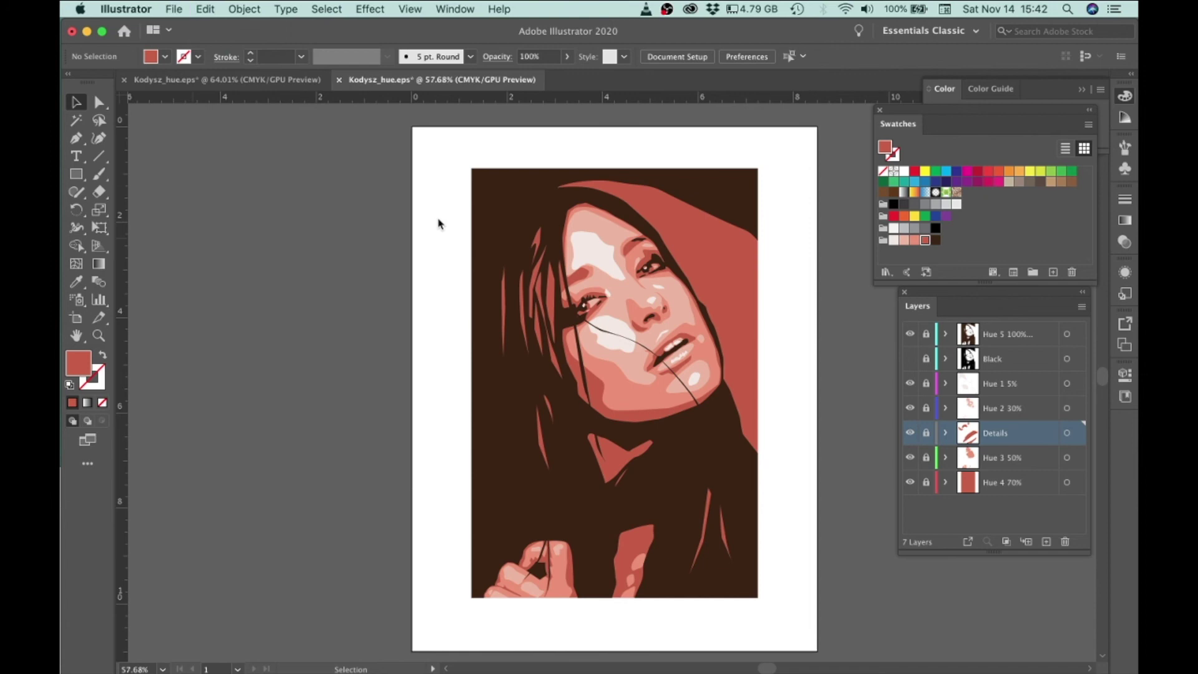
click(579, 83)
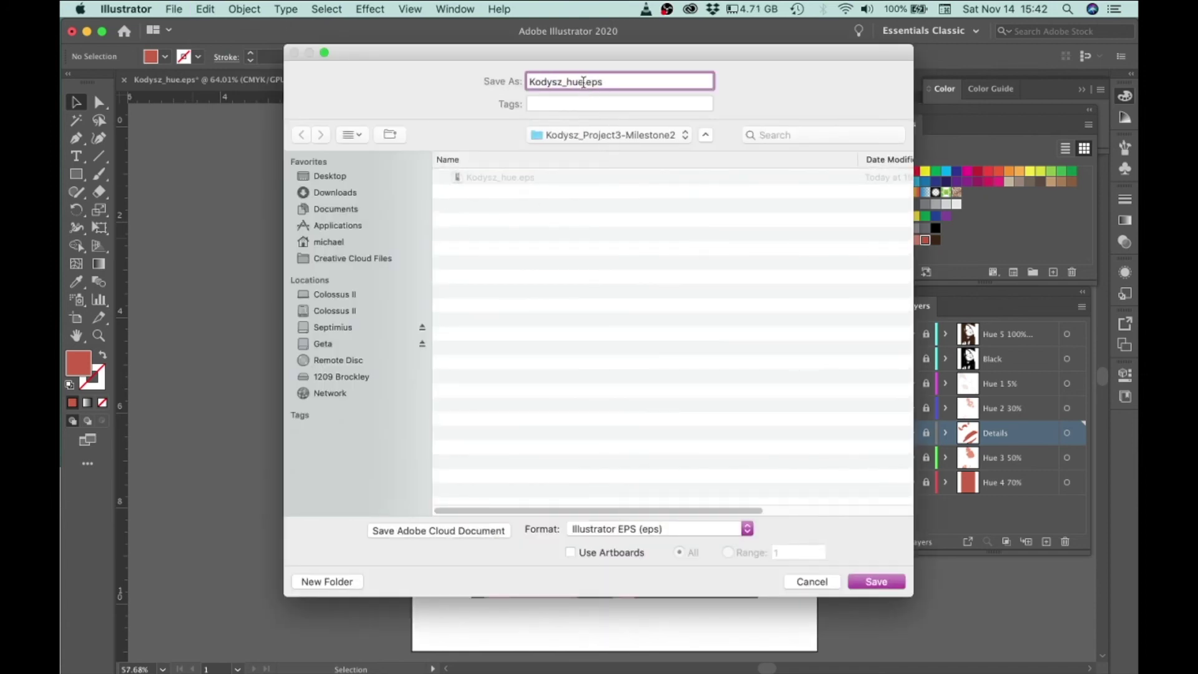
text(_2)
click(875, 582)
click(571, 513)
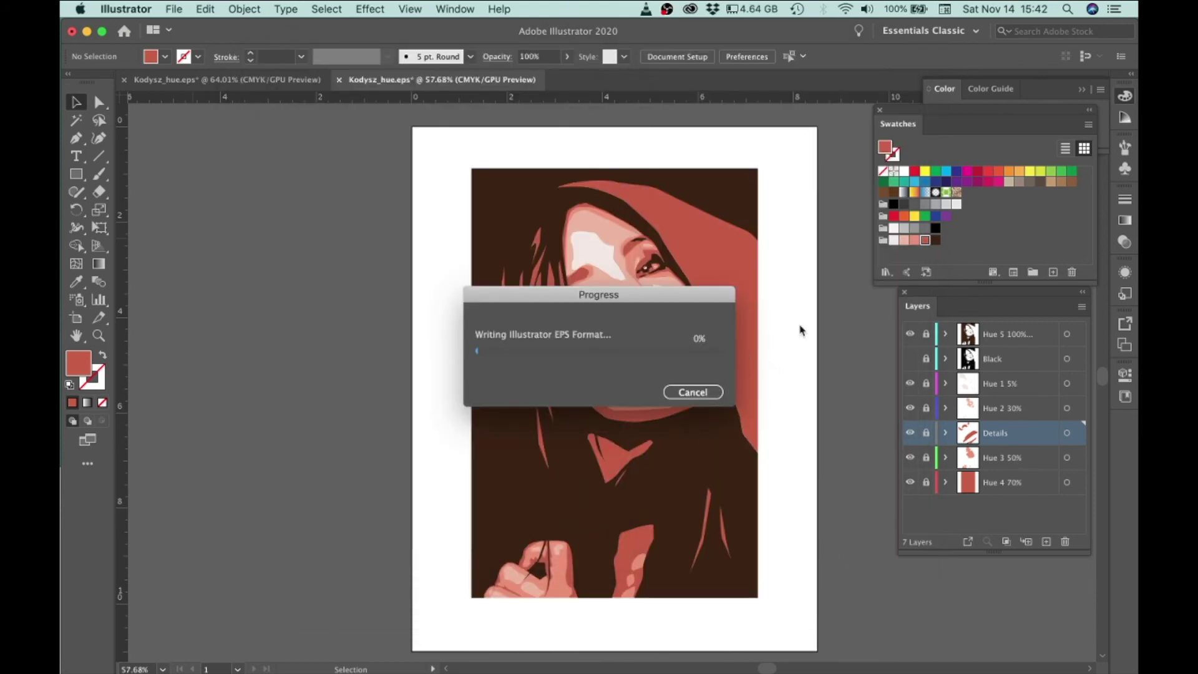
Open the earlier saved hue EPS file, the one without the _2 suffix, from the Milestone2 project folder.
click(174, 9)
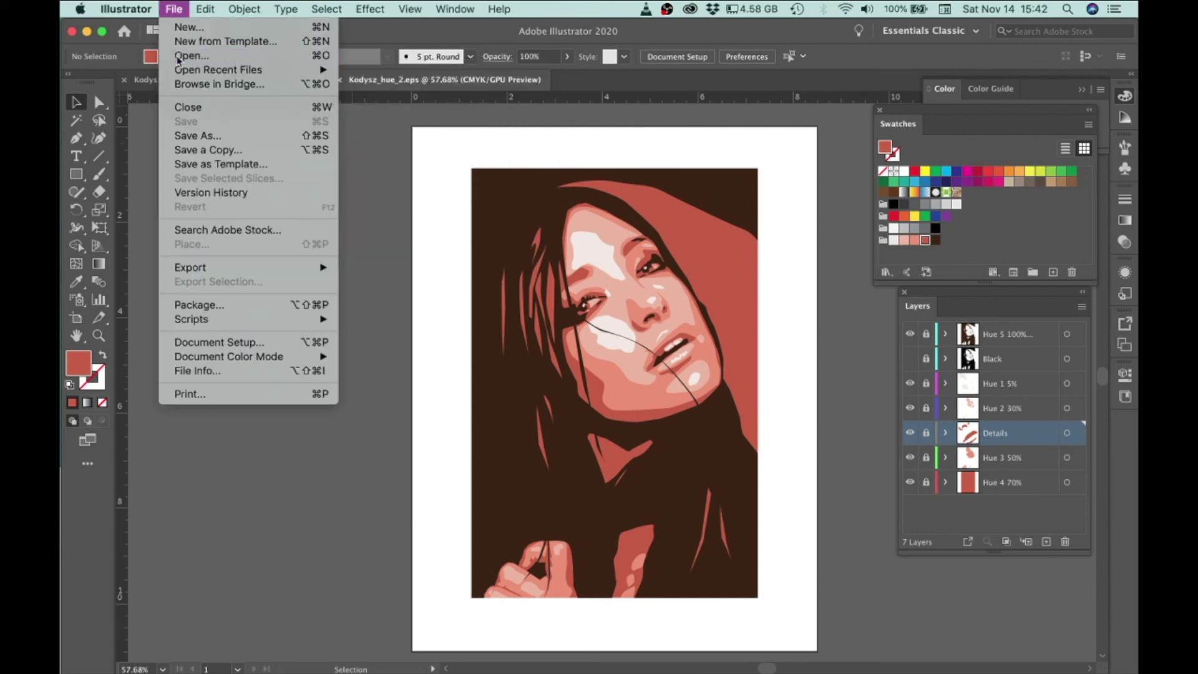
click(557, 369)
key(super+o)
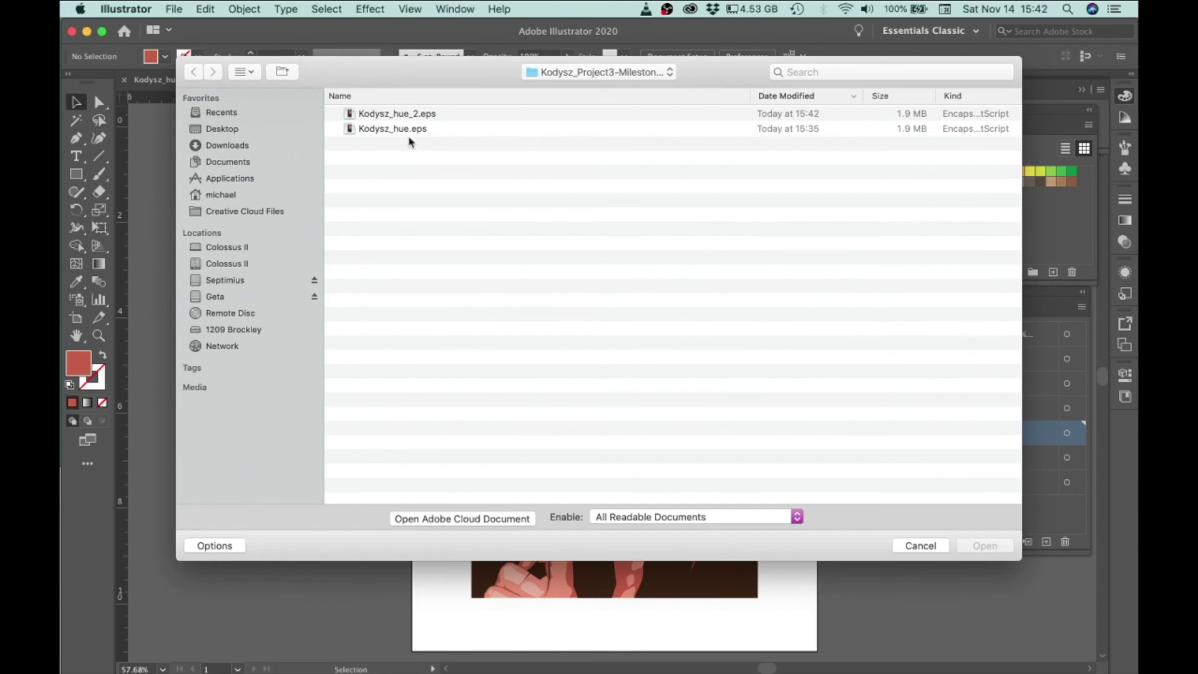
double_click(403, 134)
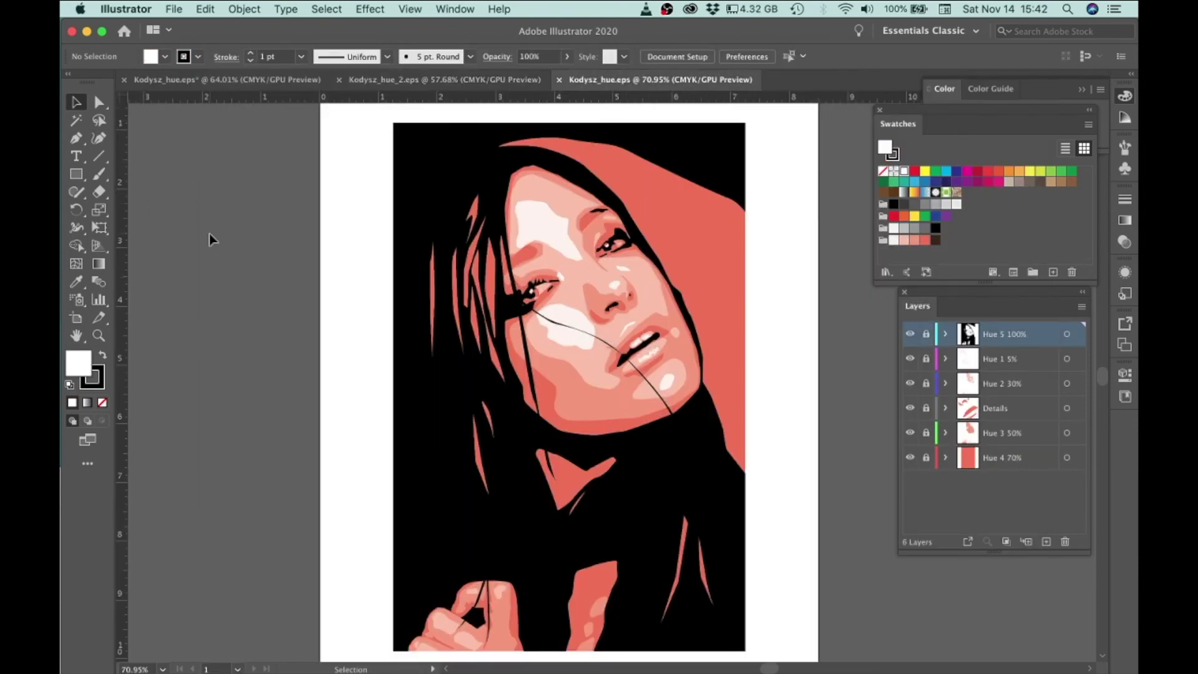
Compare the original black hue portrait with the recoloured _2 version by alternating between the two documents at similar view sizes.
scroll(618, 353, down, 3)
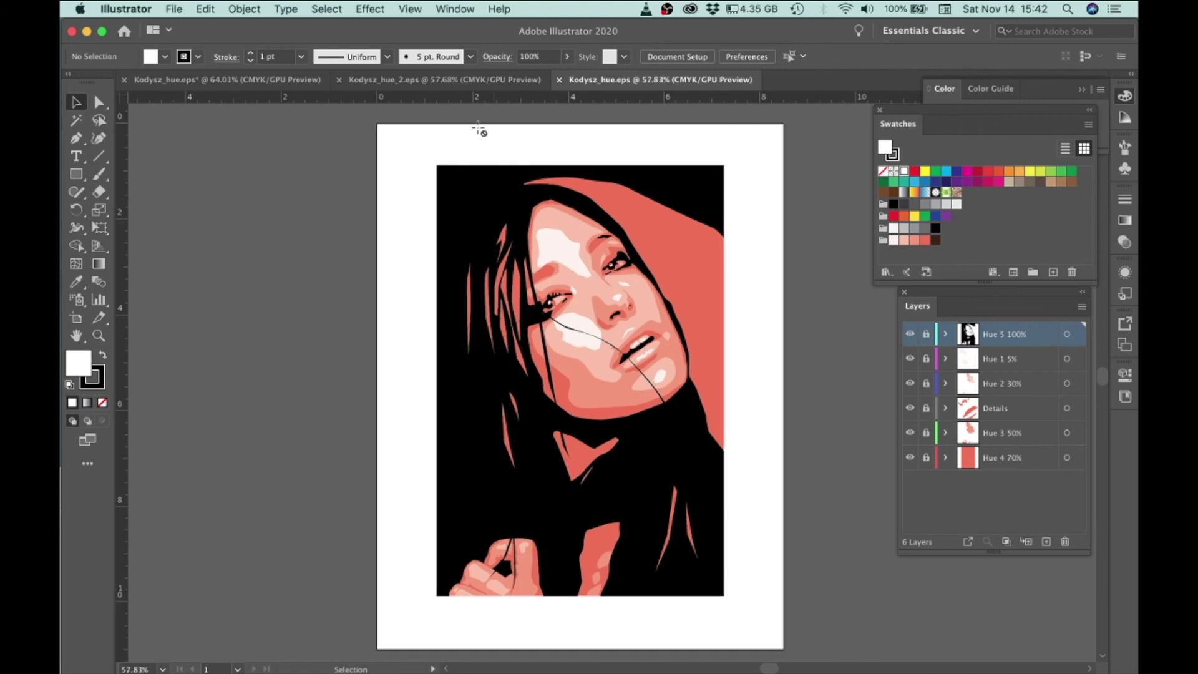
click(463, 81)
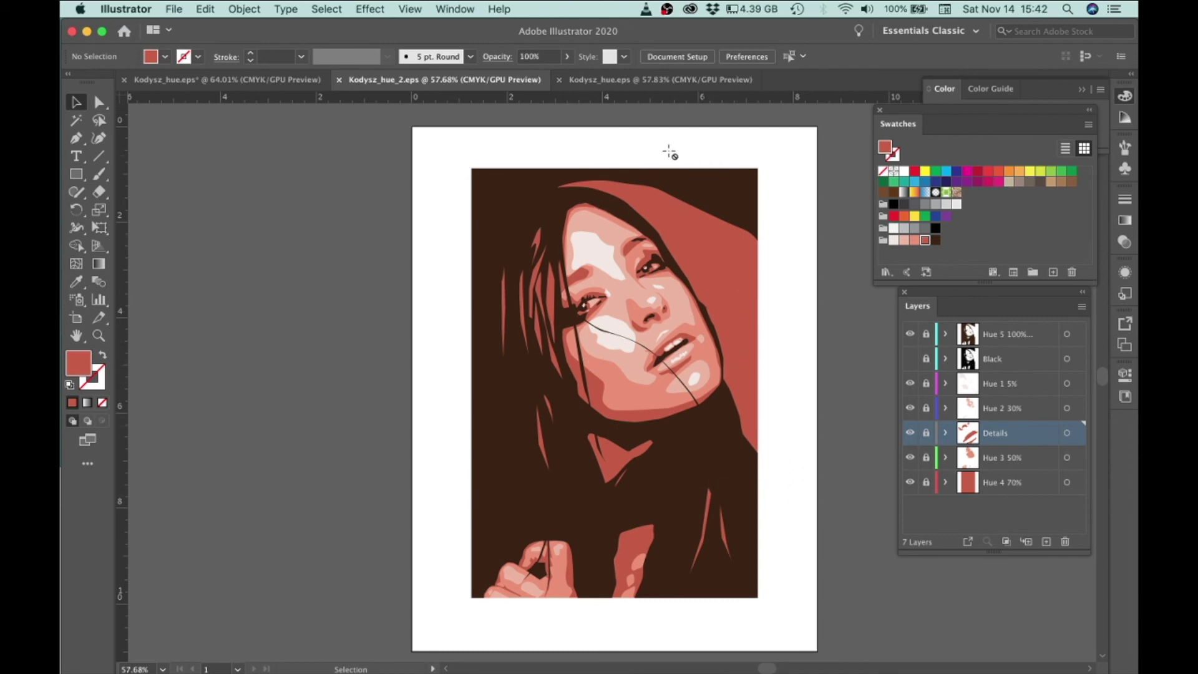
click(640, 80)
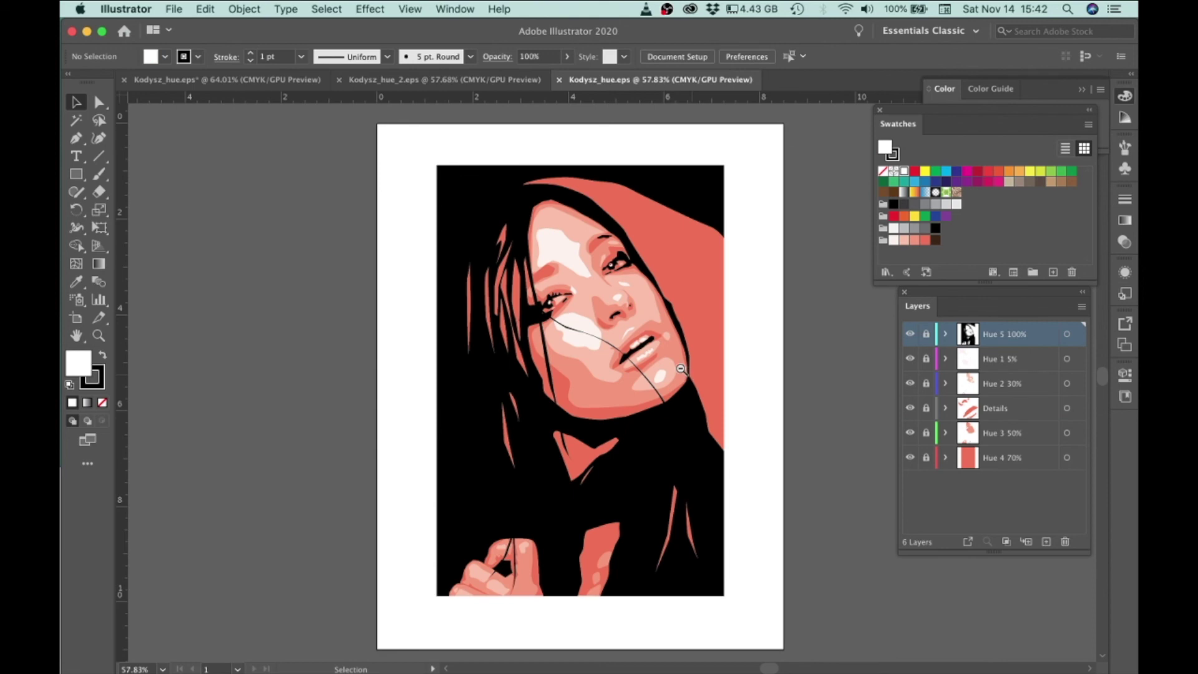
scroll(691, 385, down, 1)
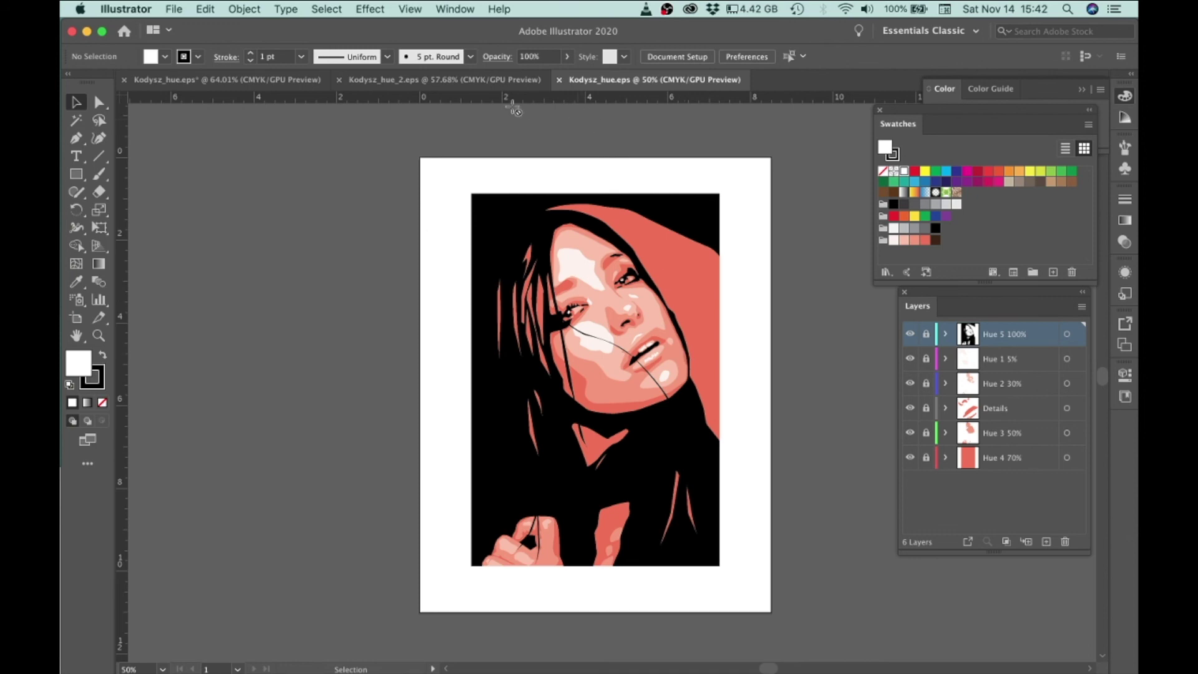
click(479, 81)
alt+click(690, 329)
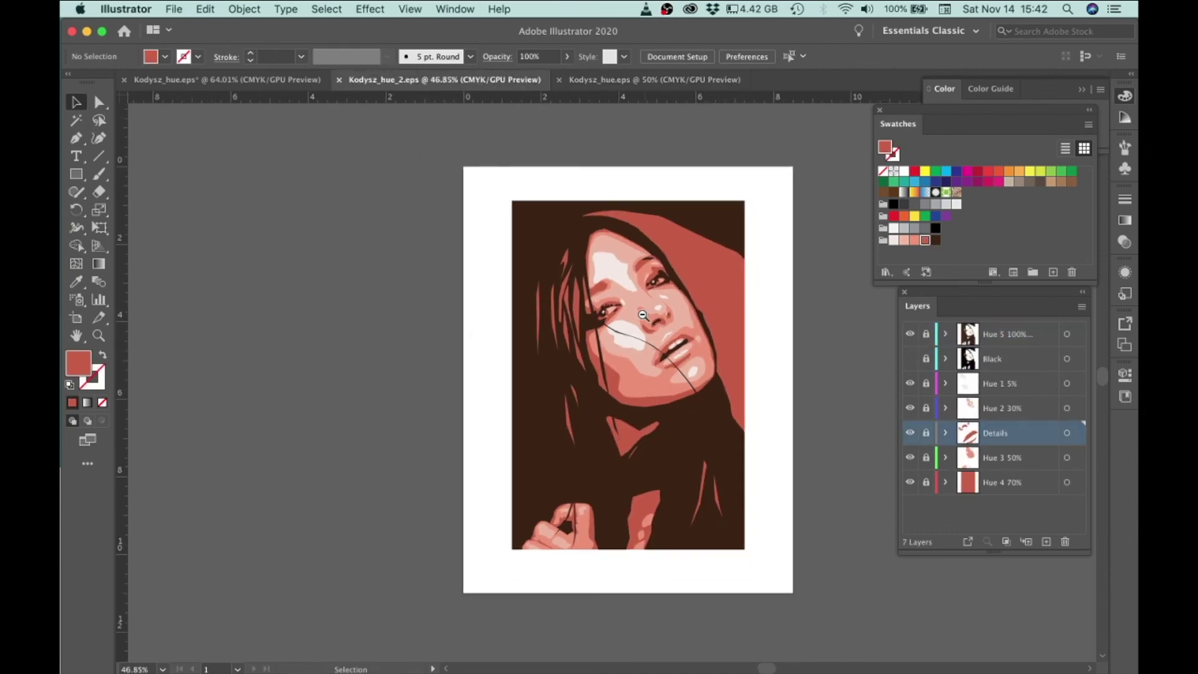
alt+click(846, 345)
drag(748, 335, 886, 440)
drag(768, 358, 704, 344)
click(661, 80)
drag(687, 242, 768, 275)
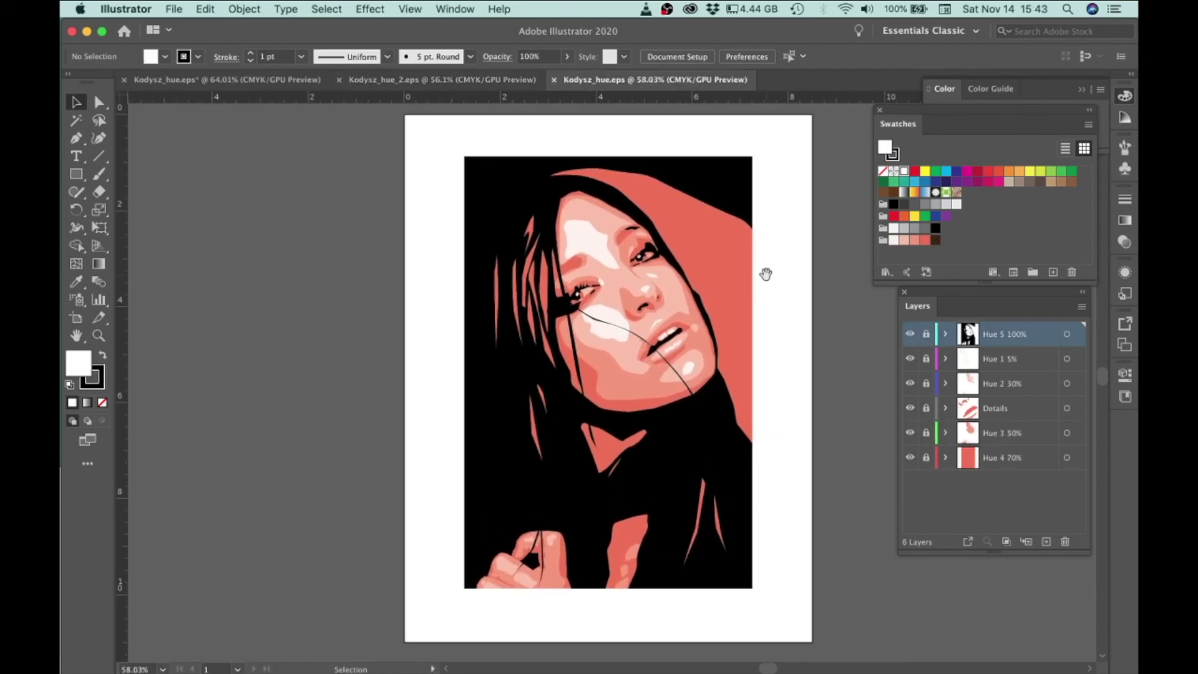